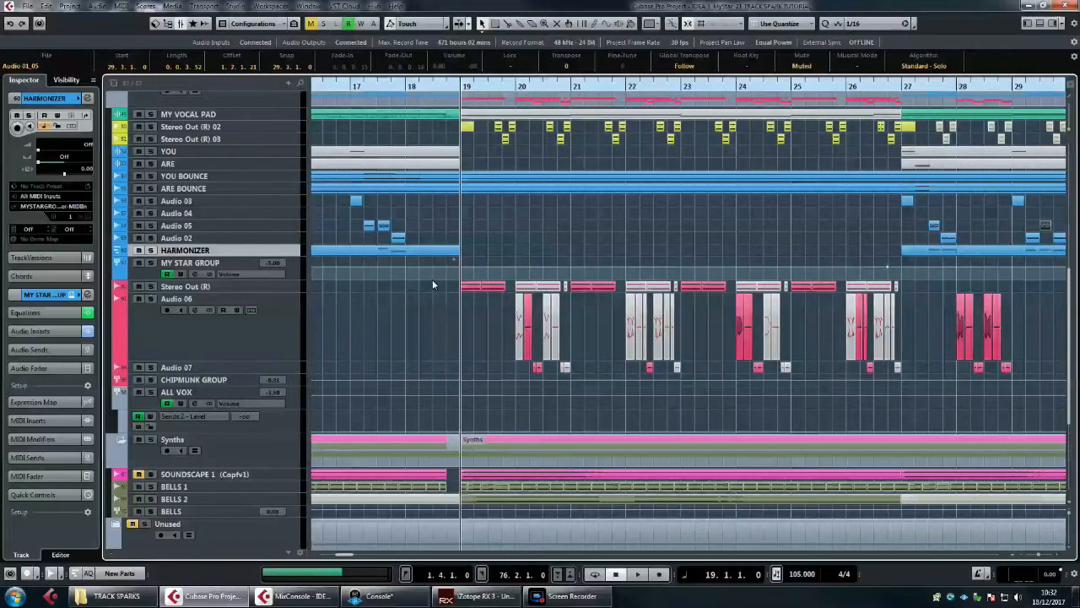
Step: Play the arrangement from bar 19 up to about bar 27 to hear the full section
scroll(440, 278, up, 3)
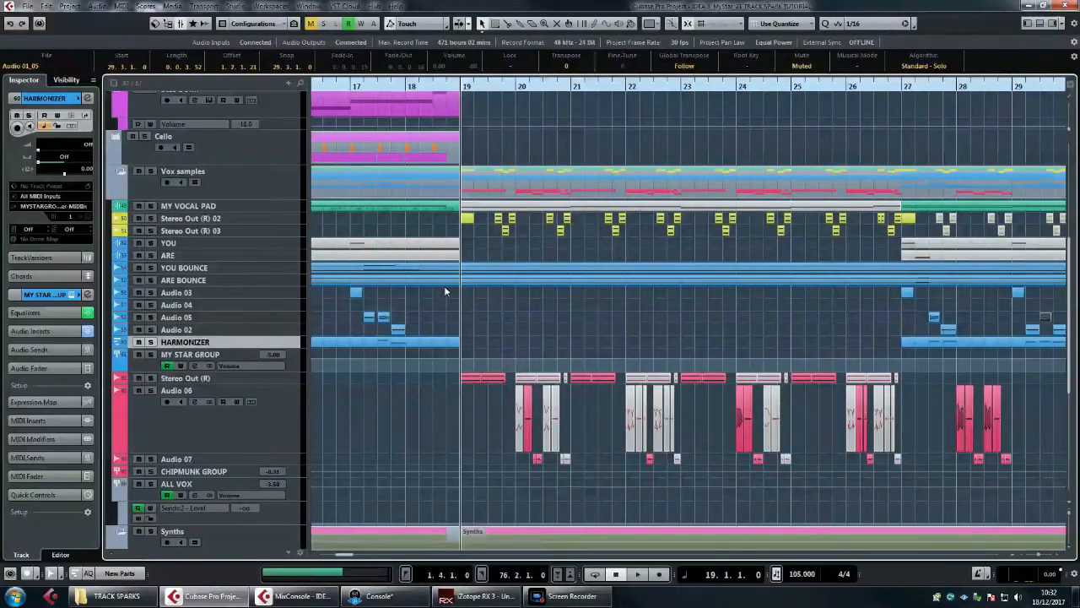
scroll(444, 291, down, 3)
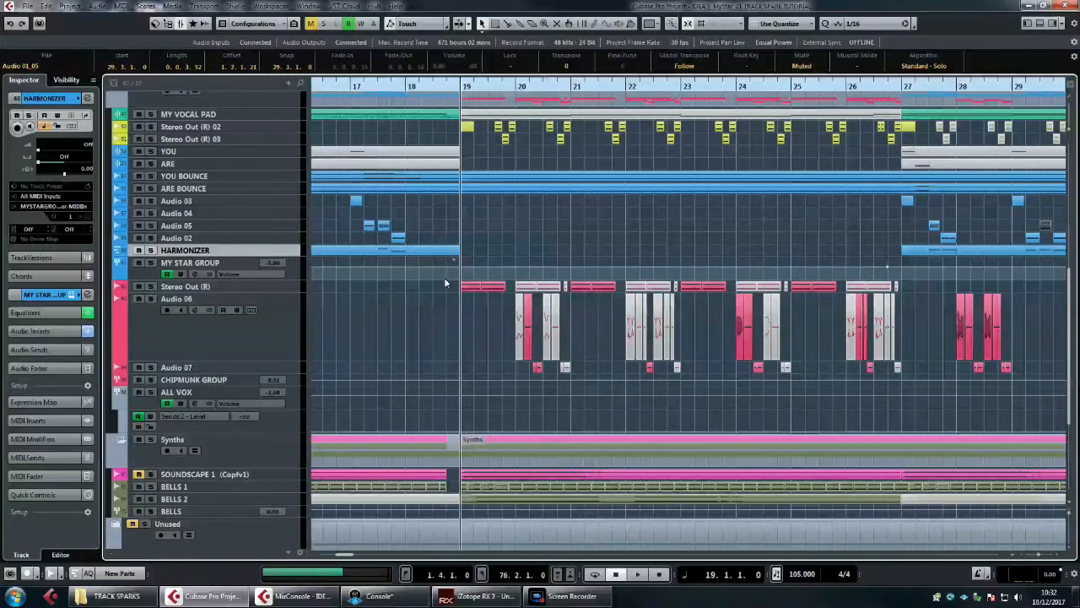
key(space)
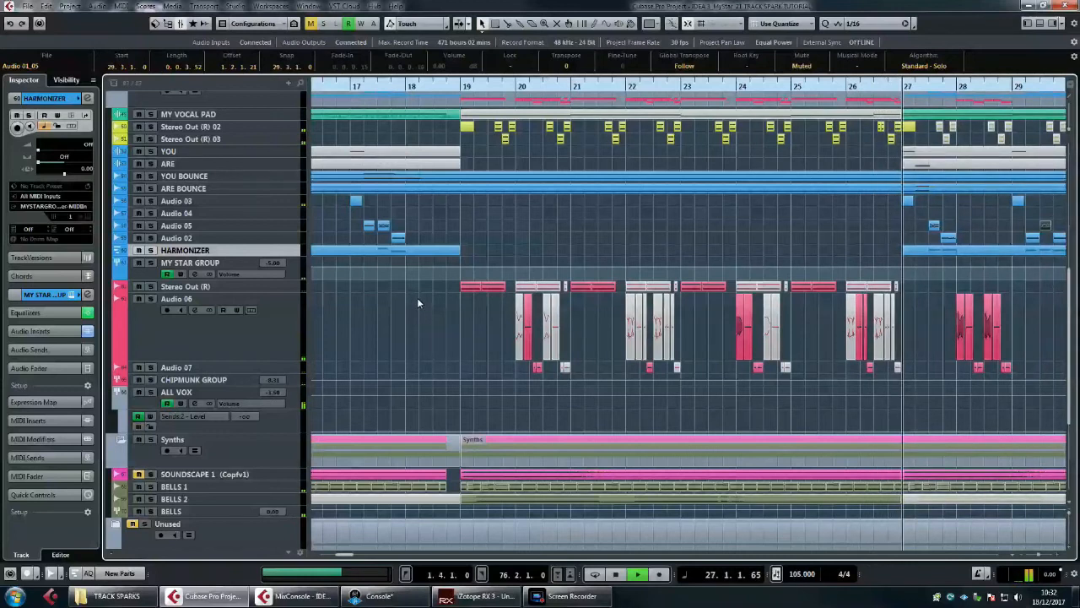
key(space)
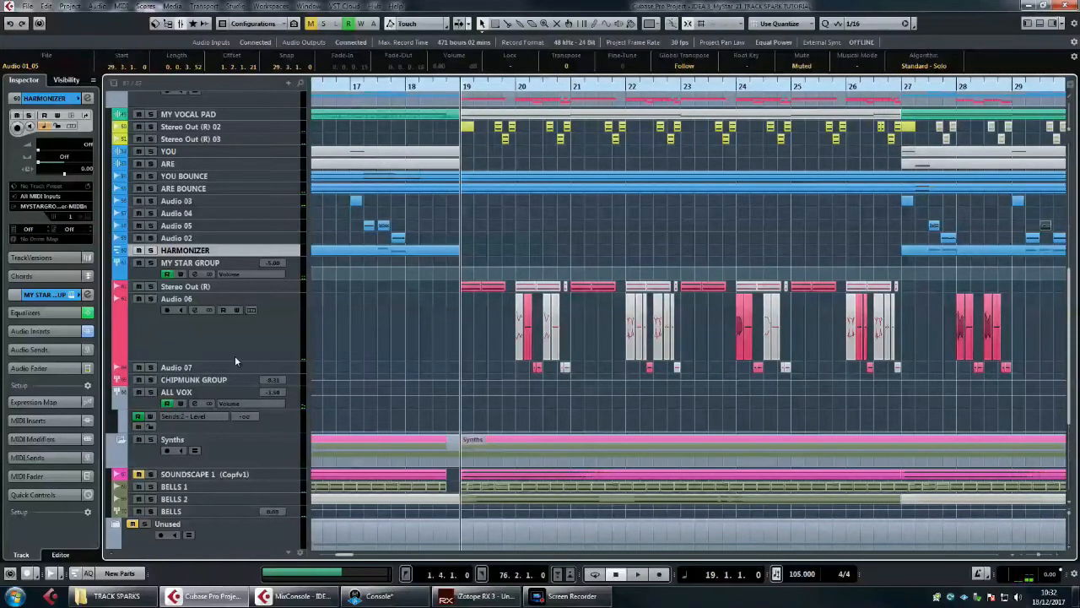
Step: Solo the Sub Grp track in the Bass folder and play it from bar 19
scroll(510, 288, right, 2)
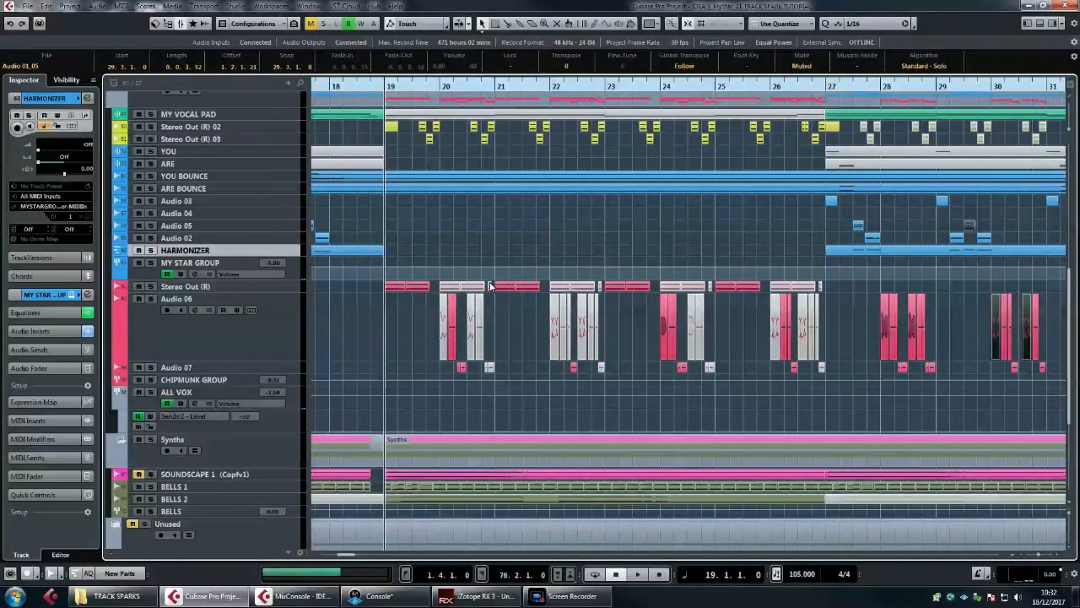
scroll(521, 264, up, 3)
scroll(521, 265, up, 3)
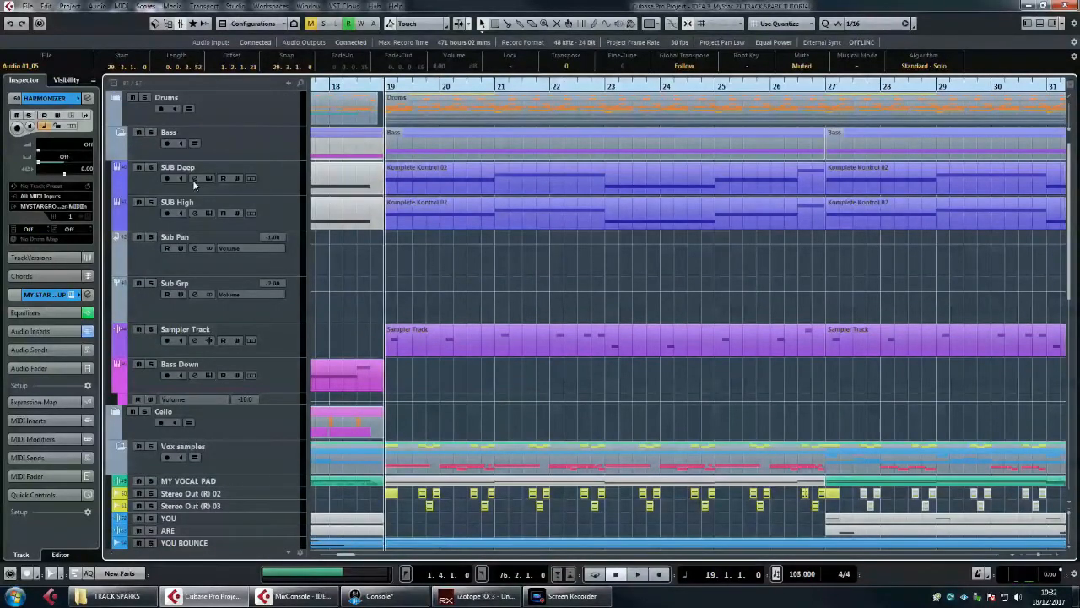
click(152, 285)
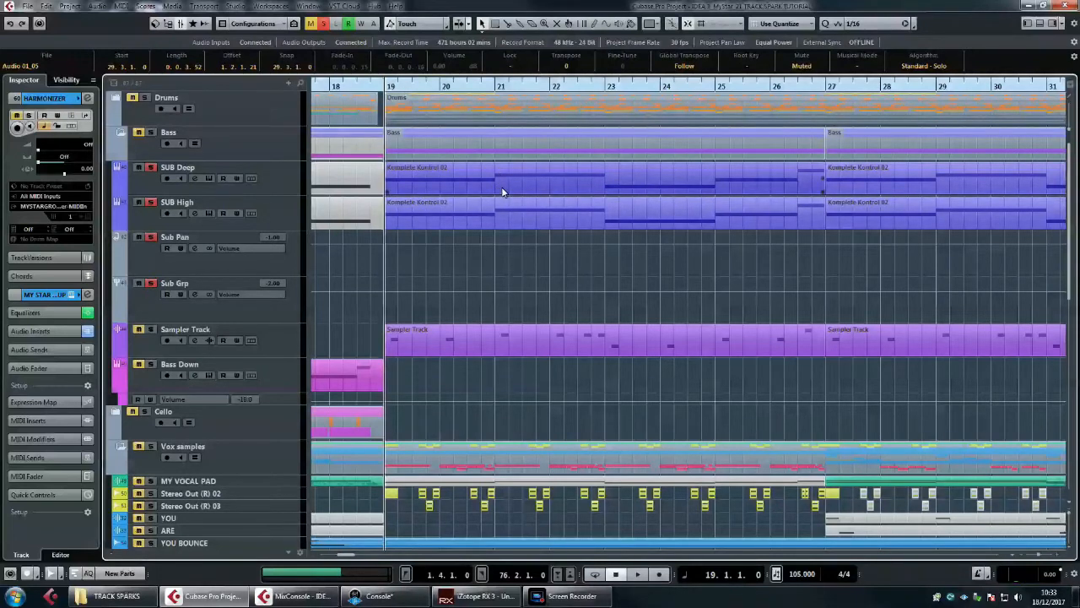
key(space)
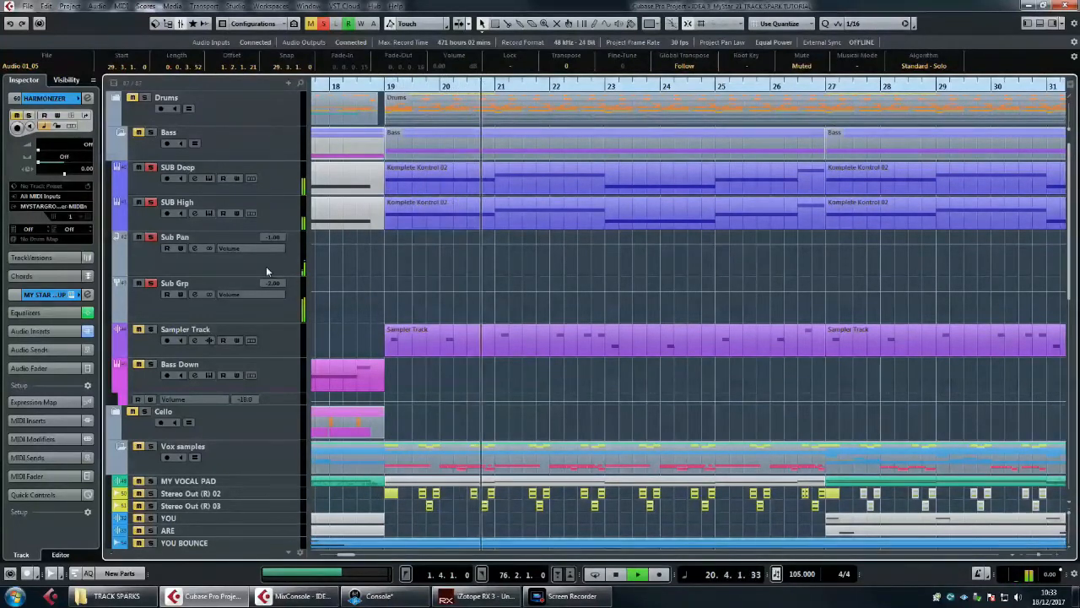
key(space)
Step: Bypass the AutoPan and Tremolator inserts on the Sub Pan channel, and play the soloed subs from bar 19
click(225, 268)
click(193, 248)
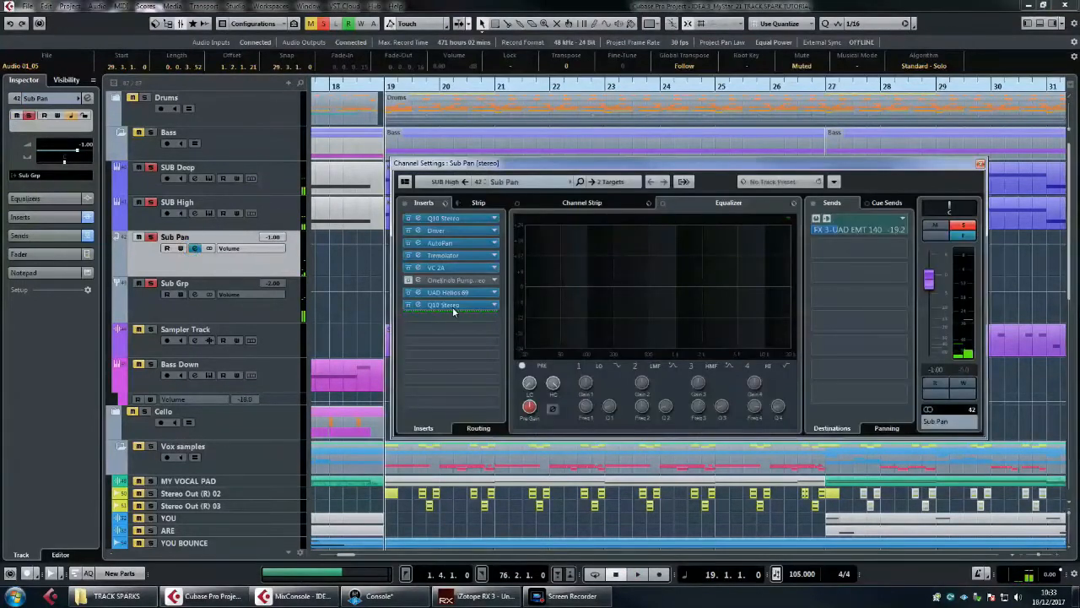
click(409, 255)
click(409, 243)
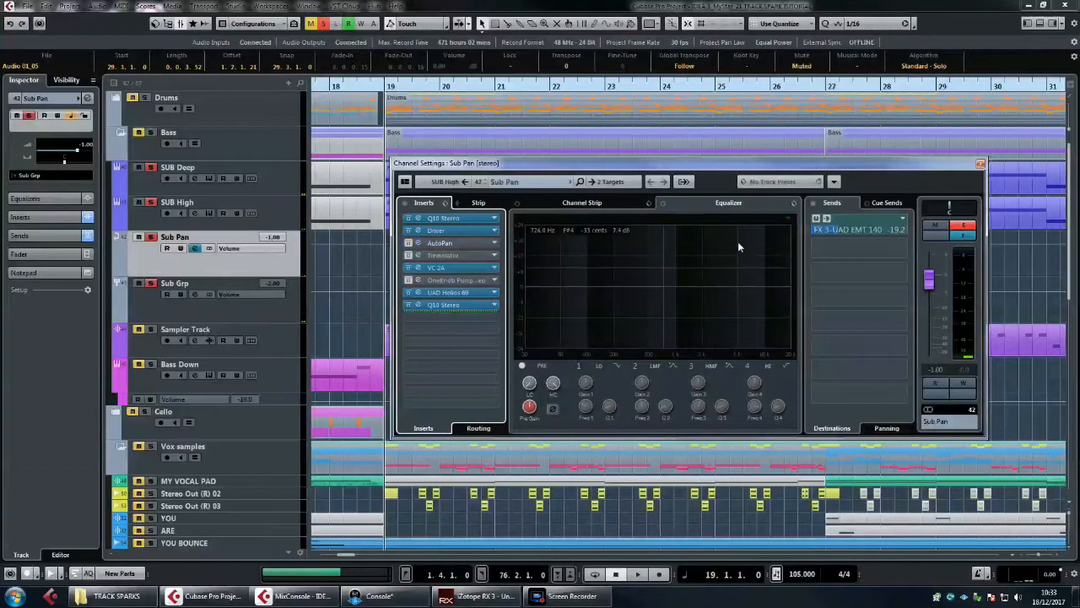
click(980, 162)
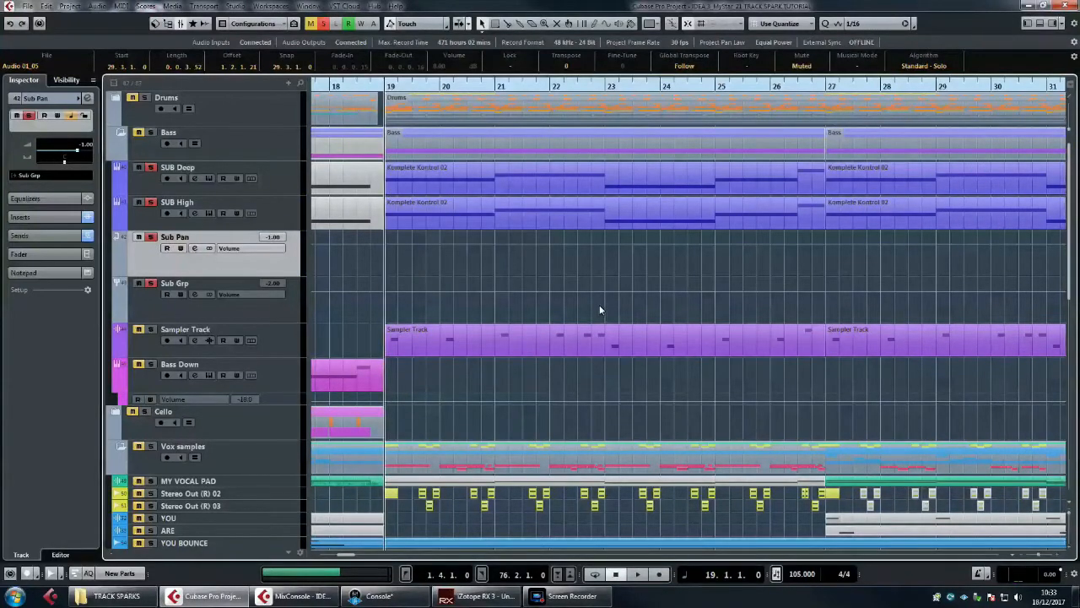
key(space)
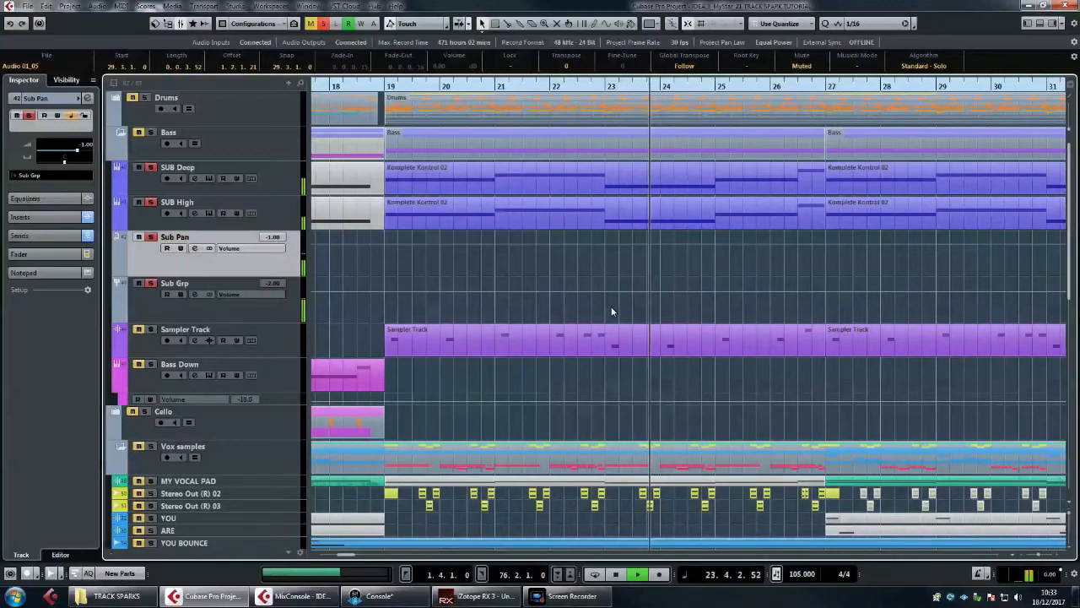
key(space)
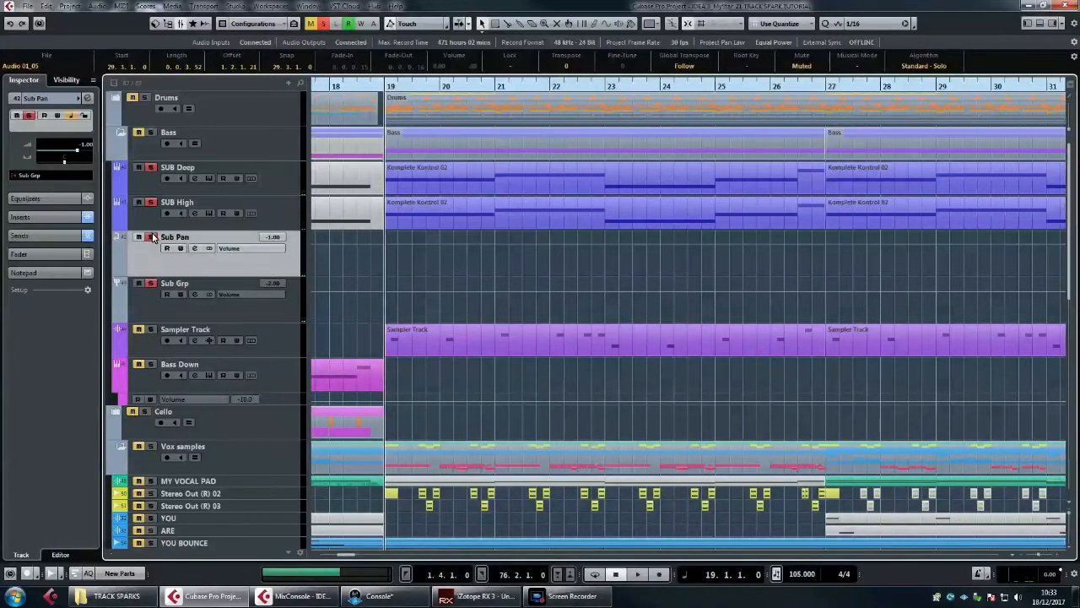
Step: Open the Komplete Kontrol Monark instrument of the SUB Deep track and place its window beside the track names
click(145, 221)
click(144, 188)
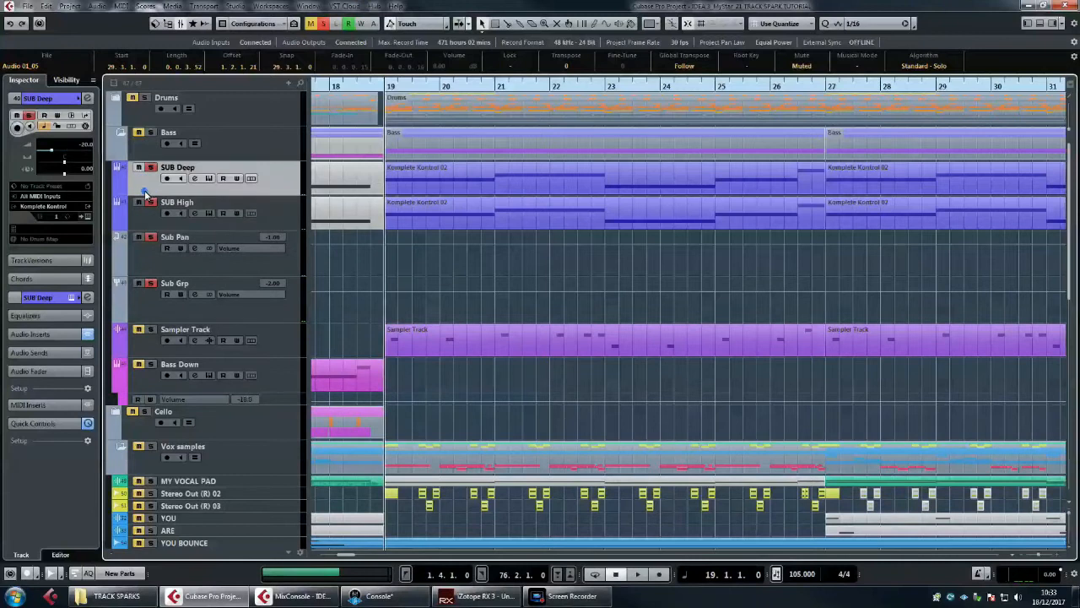
click(210, 179)
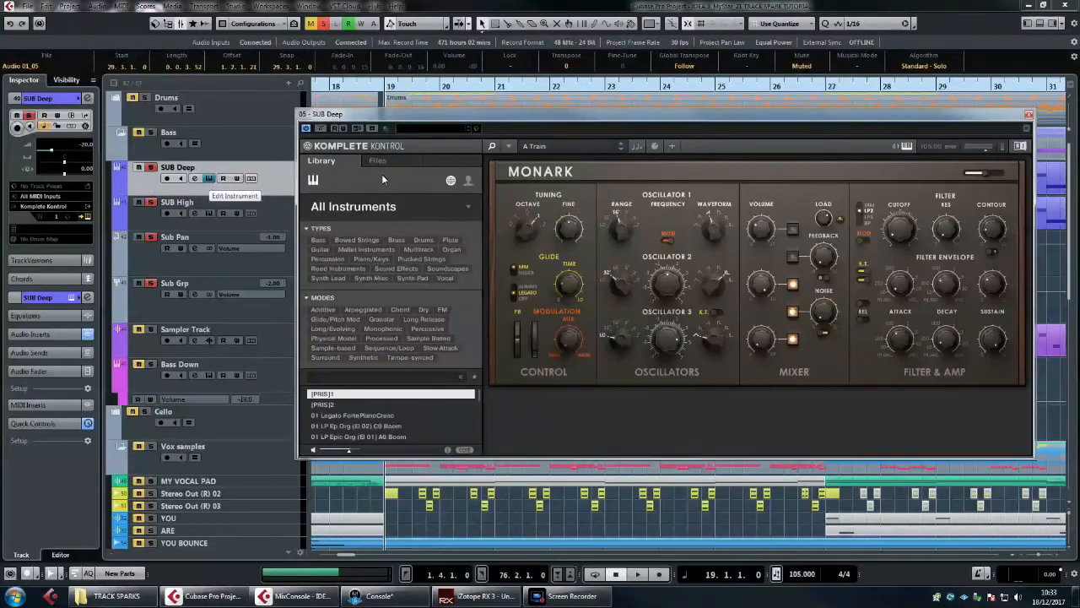
drag(556, 131, 492, 142)
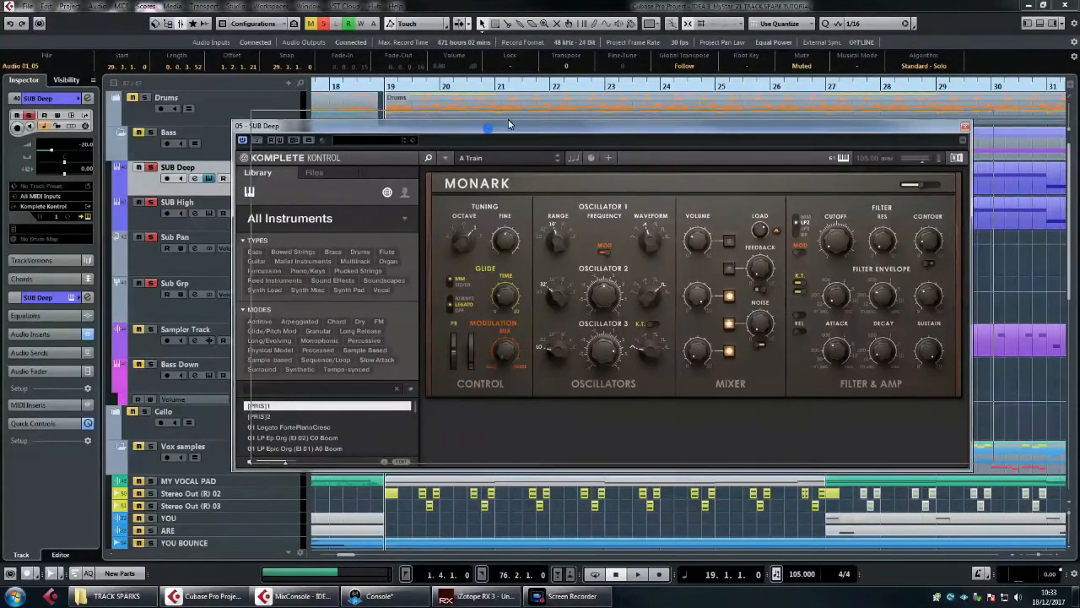
drag(490, 132, 511, 122)
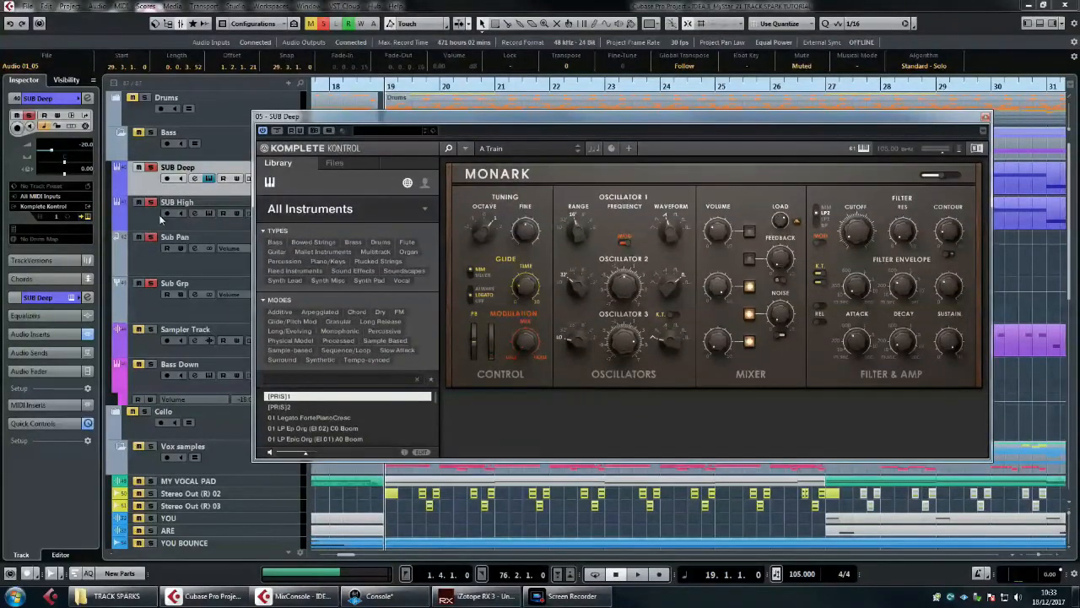
Step: Solo only SUB Deep among the tracks feeding the sub group and play it from bar 19
click(149, 258)
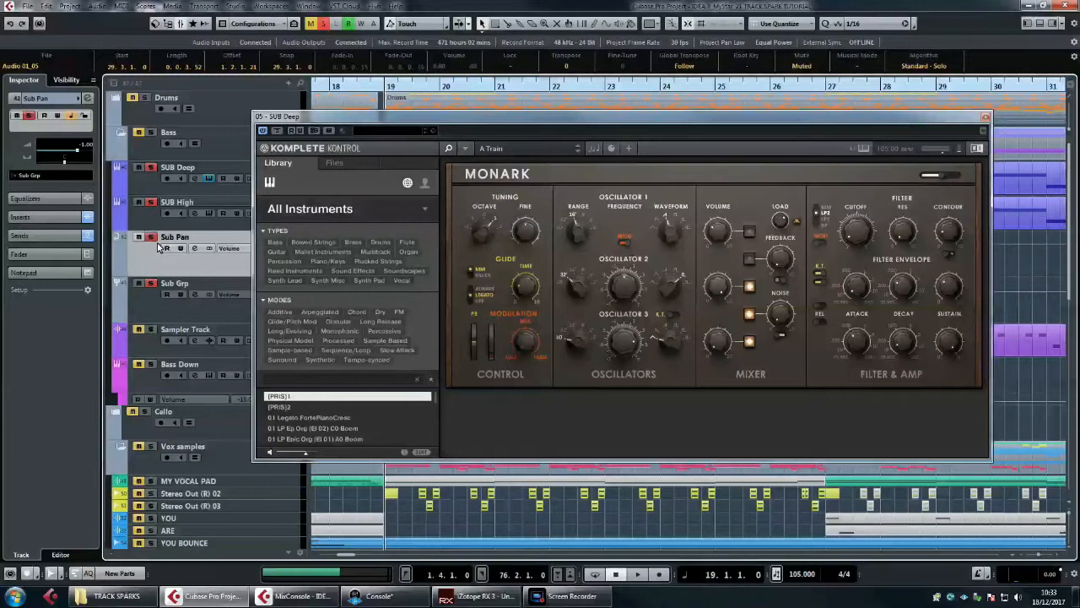
click(149, 187)
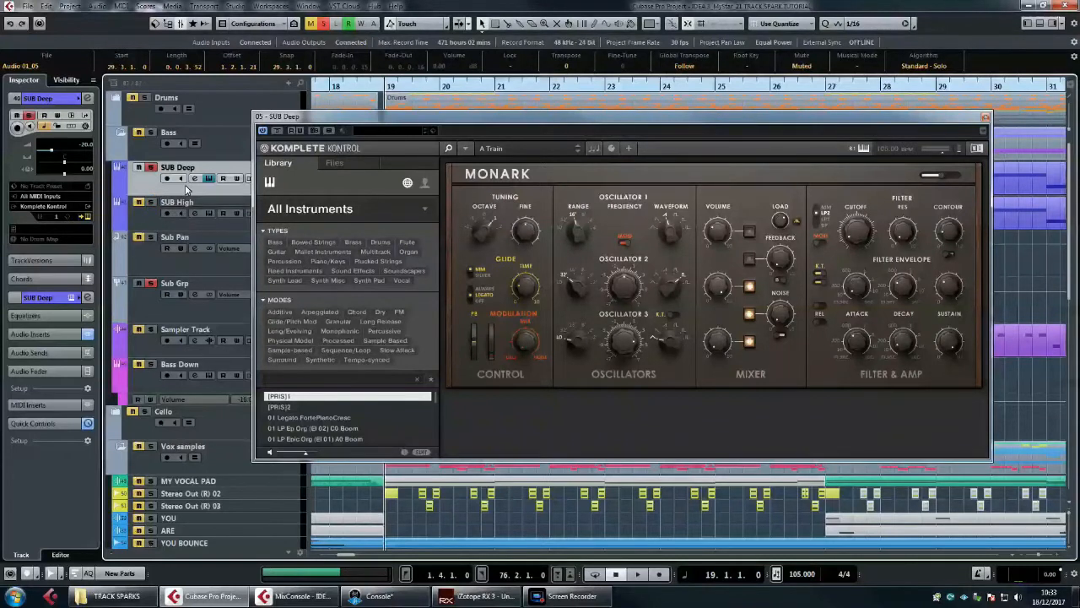
drag(423, 118, 425, 135)
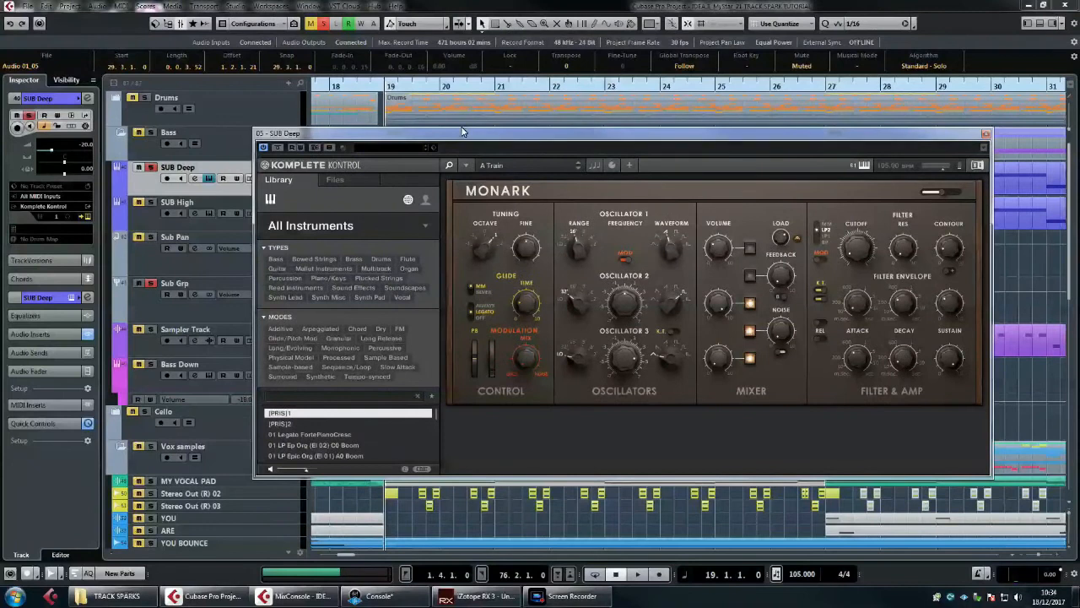
key(space)
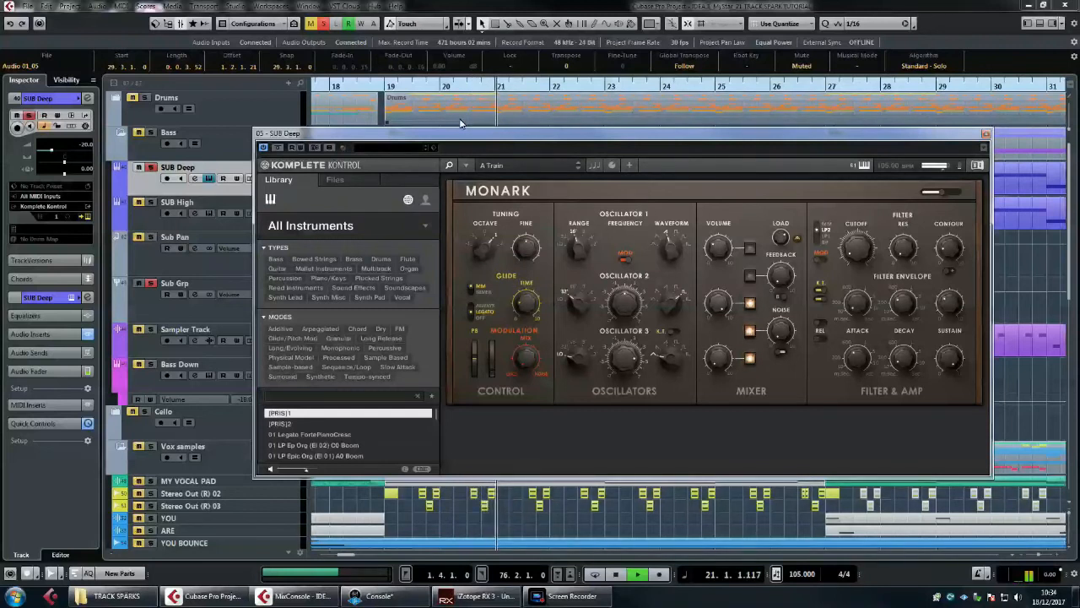
key(space)
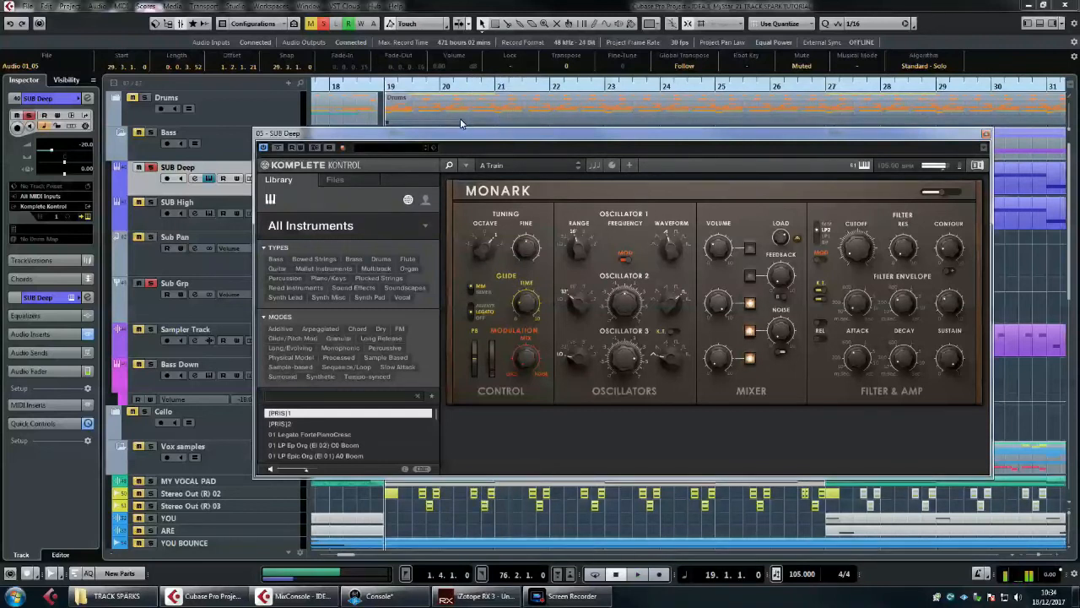
Step: Examine the Q10 Stereo equalizer curve inserted on the SUB Deep channel
click(198, 180)
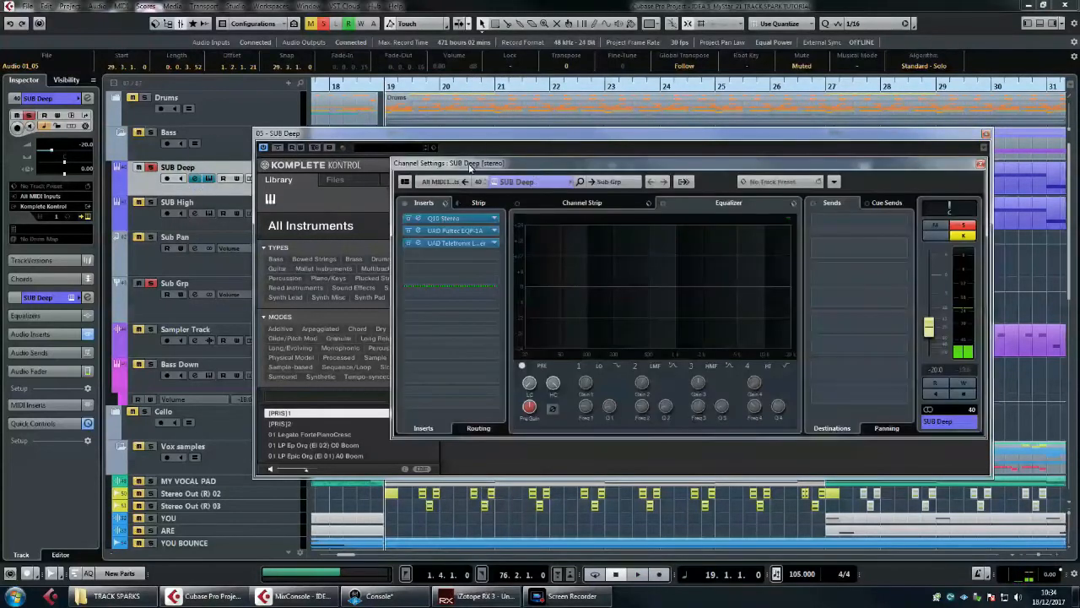
drag(474, 162, 491, 154)
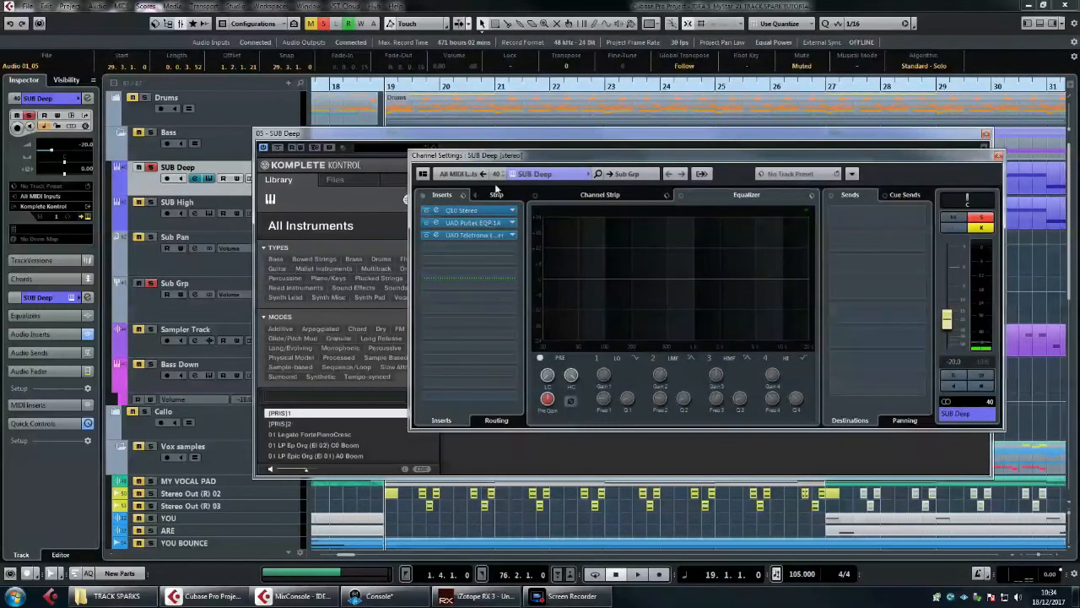
click(462, 211)
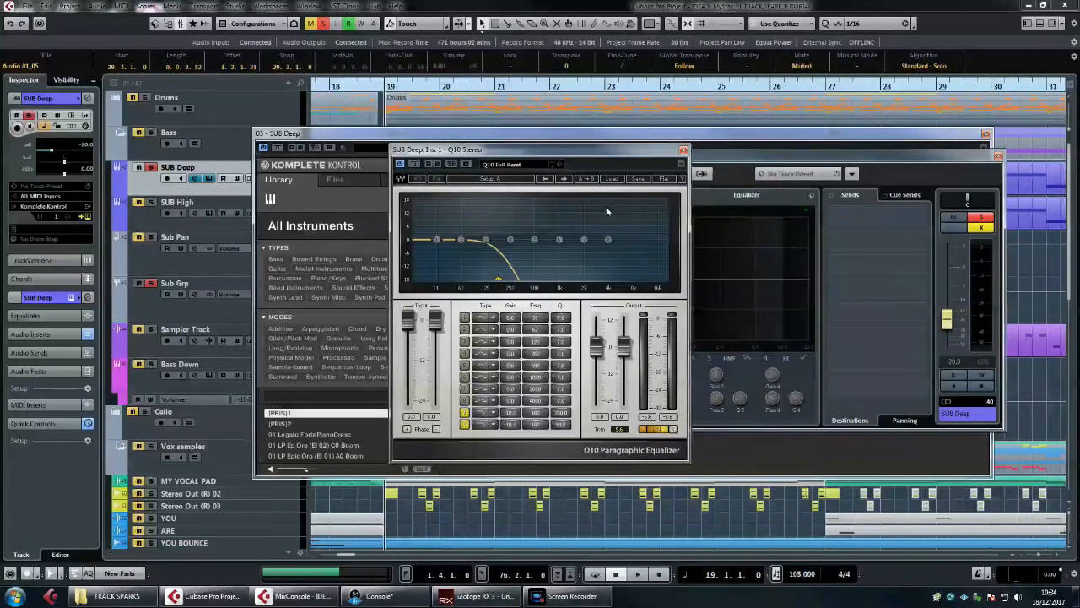
click(684, 152)
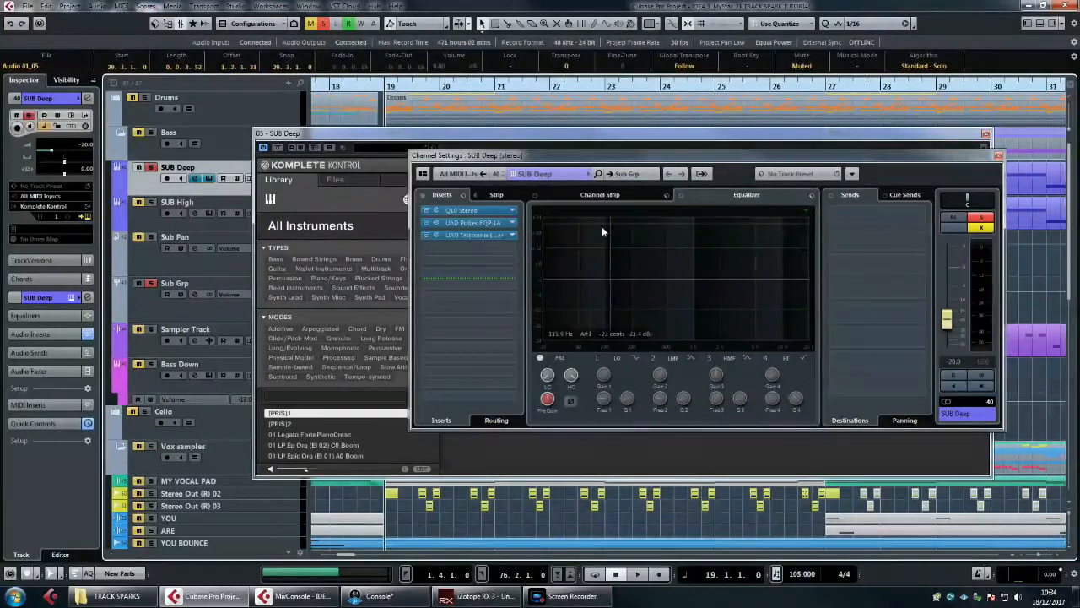
Step: Examine the UAD Teletronix LA-2A insert on SUB Deep, and close all of that track's plug-in and channel windows
click(483, 236)
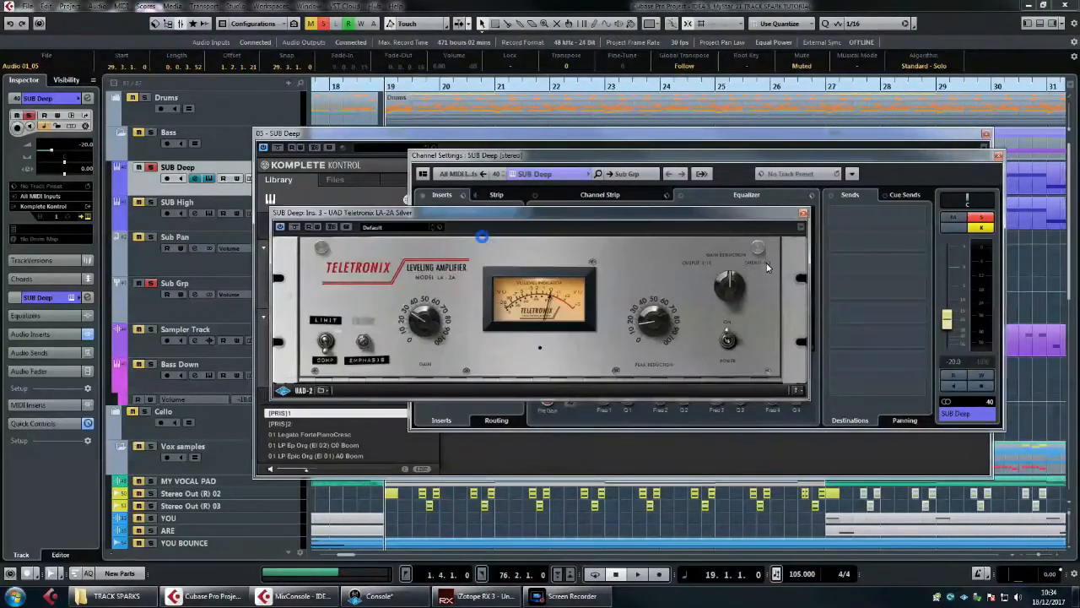
drag(528, 220, 527, 208)
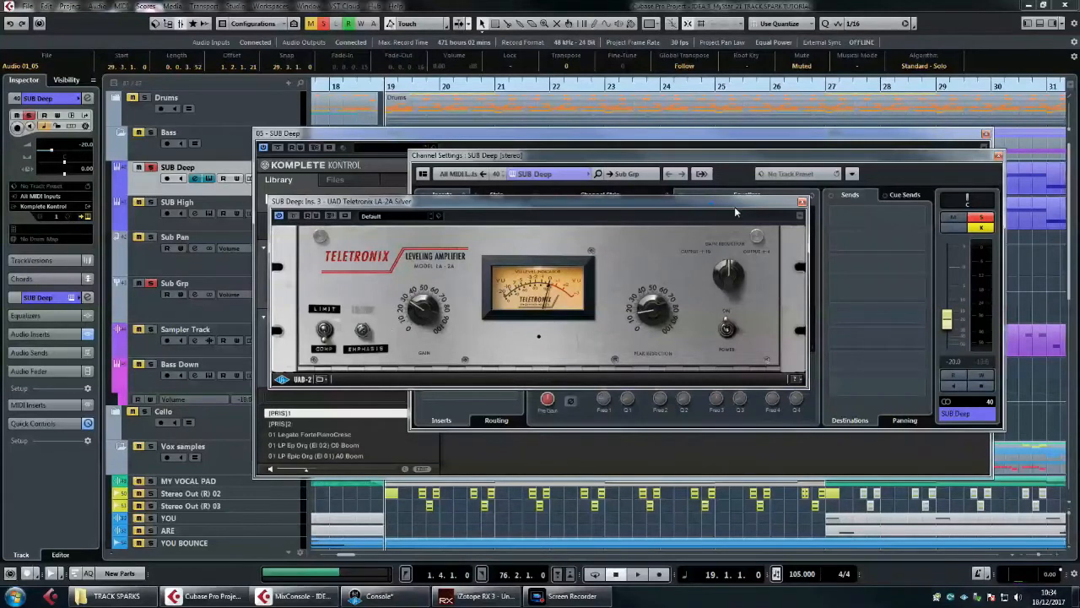
drag(721, 206, 747, 211)
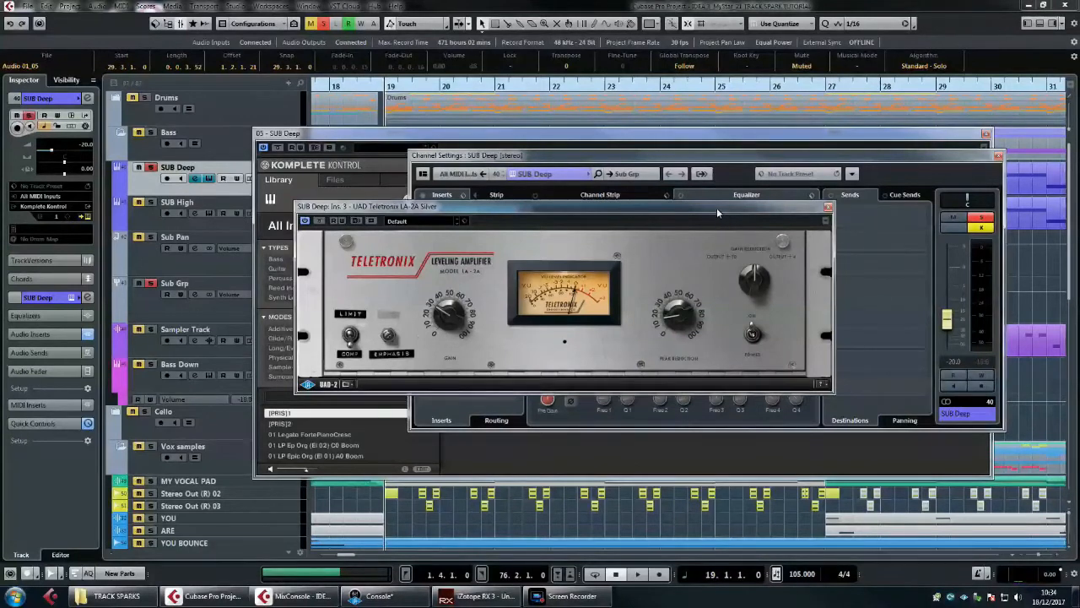
click(828, 207)
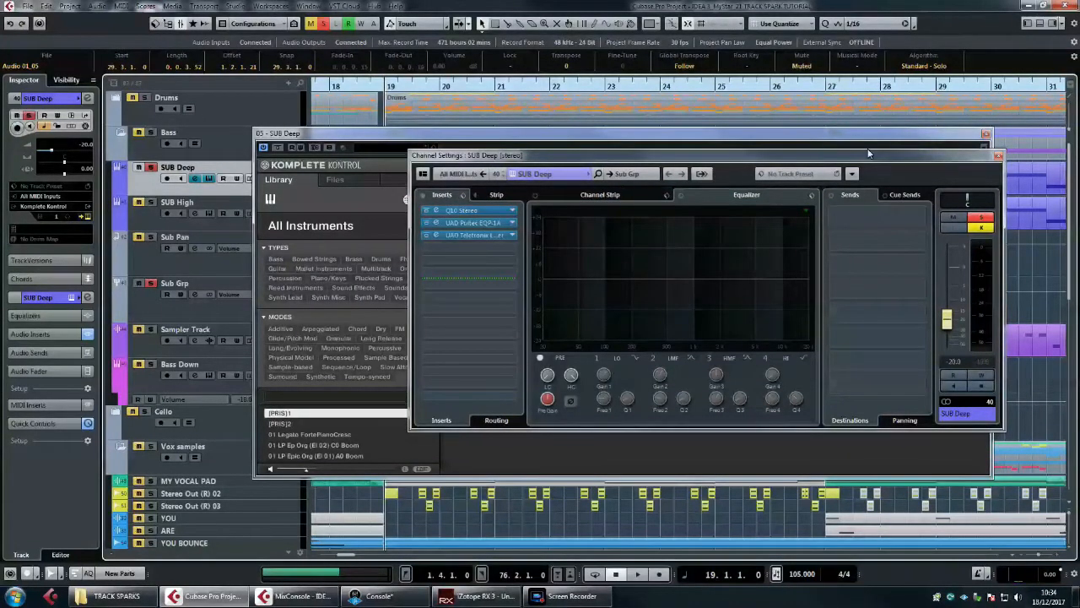
click(999, 158)
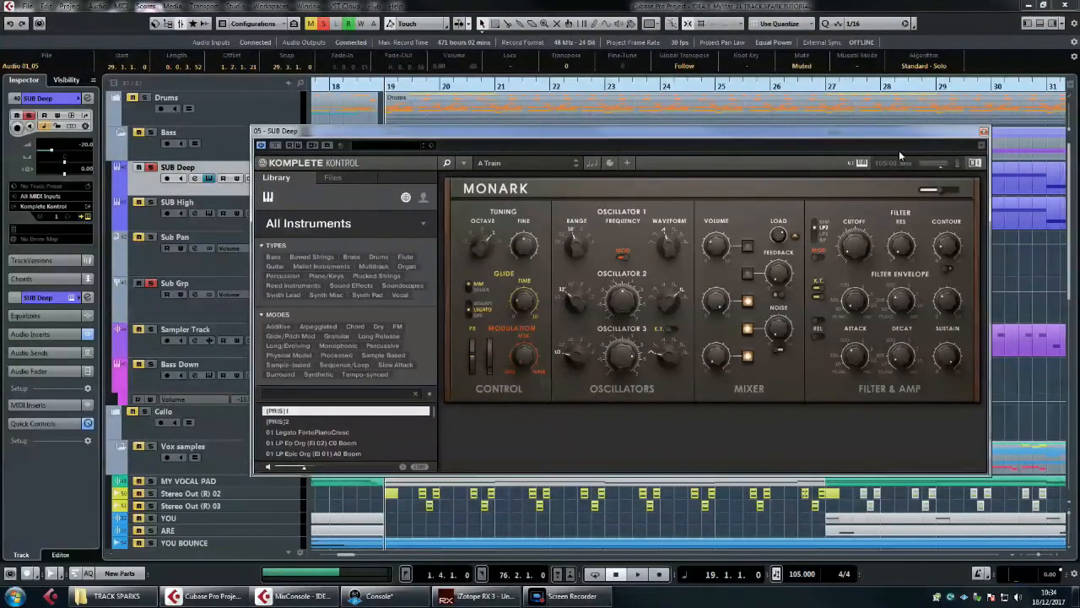
click(984, 133)
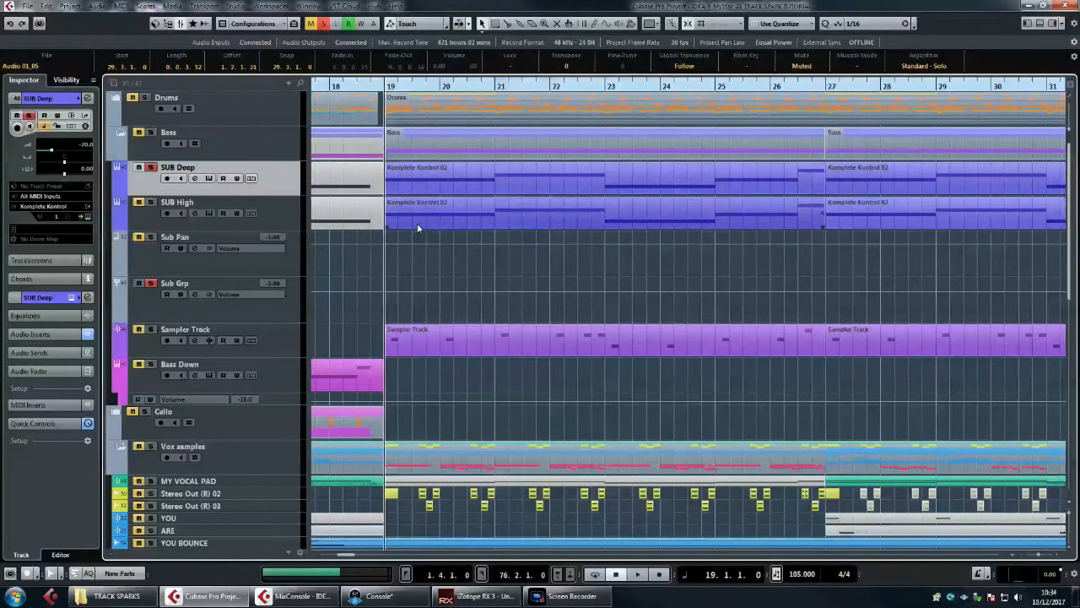
Step: Solo SUB High instead of SUB Deep and open its Komplete Kontrol Monark instrument in a clear spot
click(290, 218)
click(153, 238)
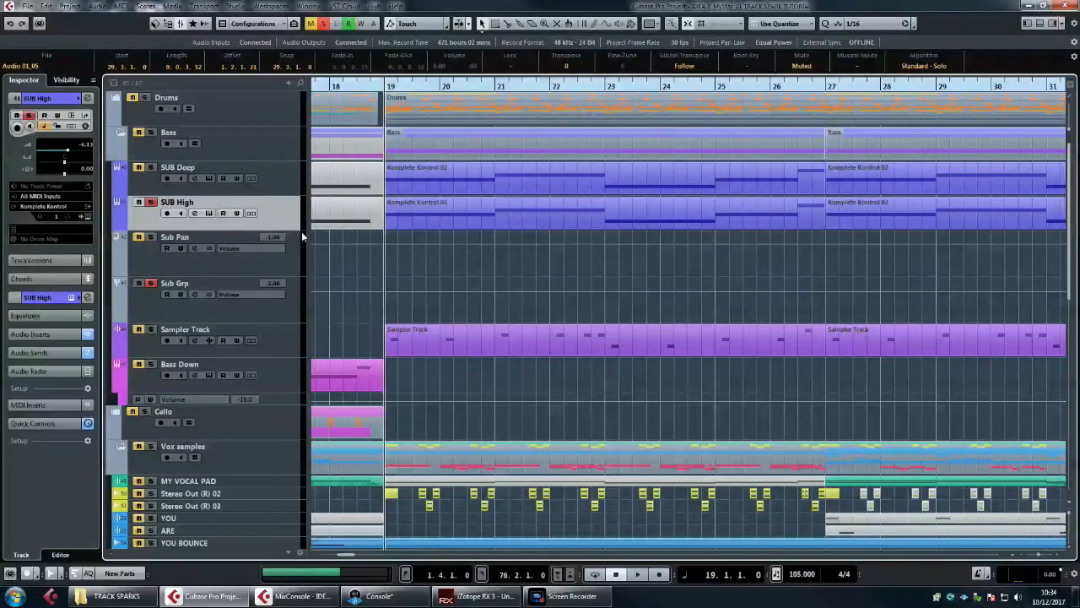
click(209, 215)
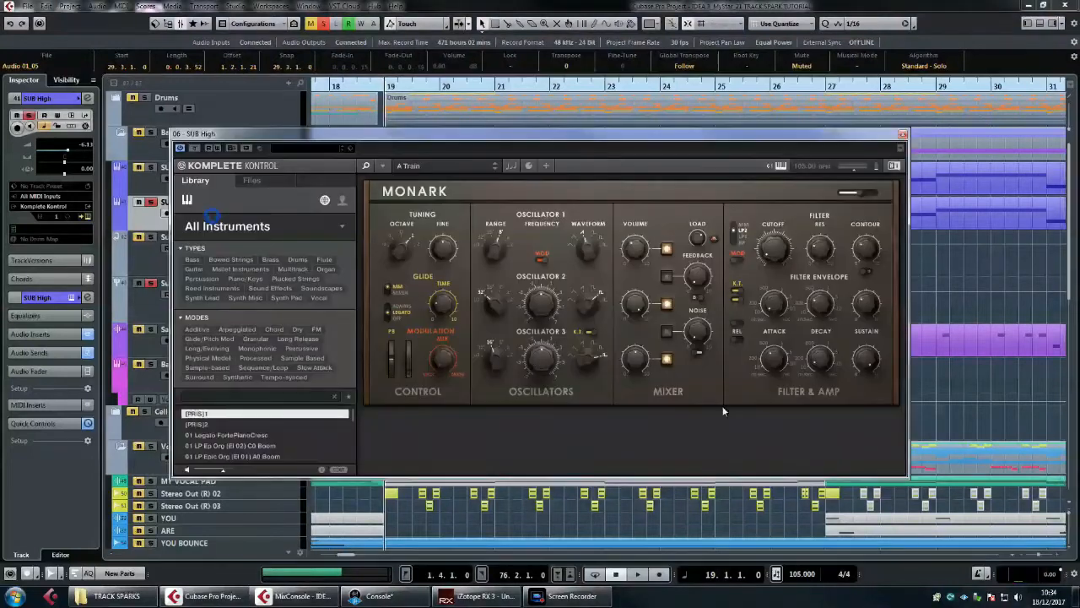
drag(493, 138, 577, 92)
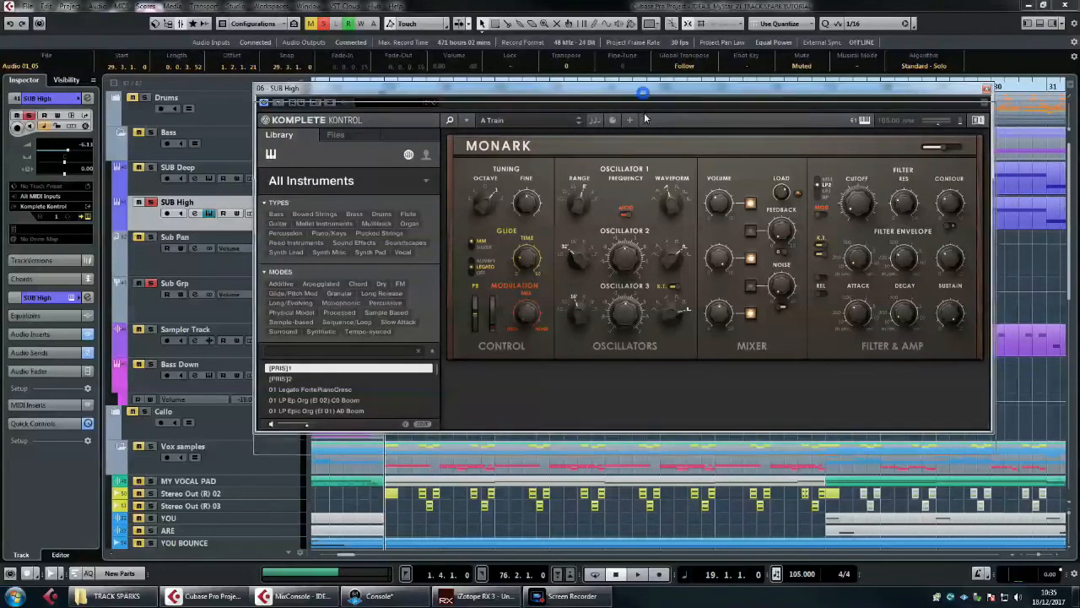
Step: Open SUB Deep's Monark instrument and arrange it with the SUB High instrument window so both are accessible
drag(644, 98, 645, 118)
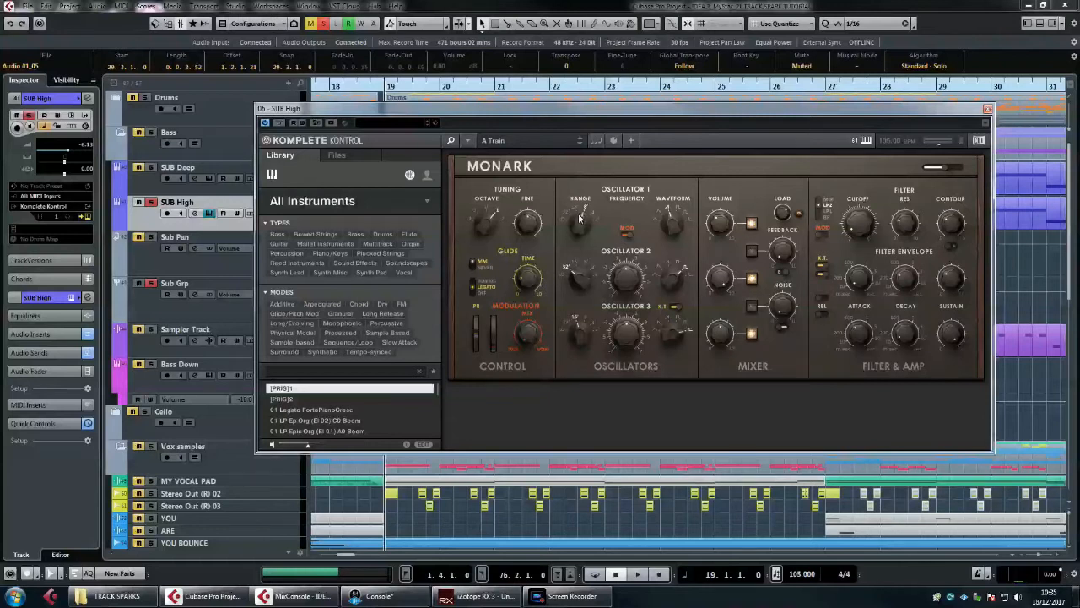
click(225, 179)
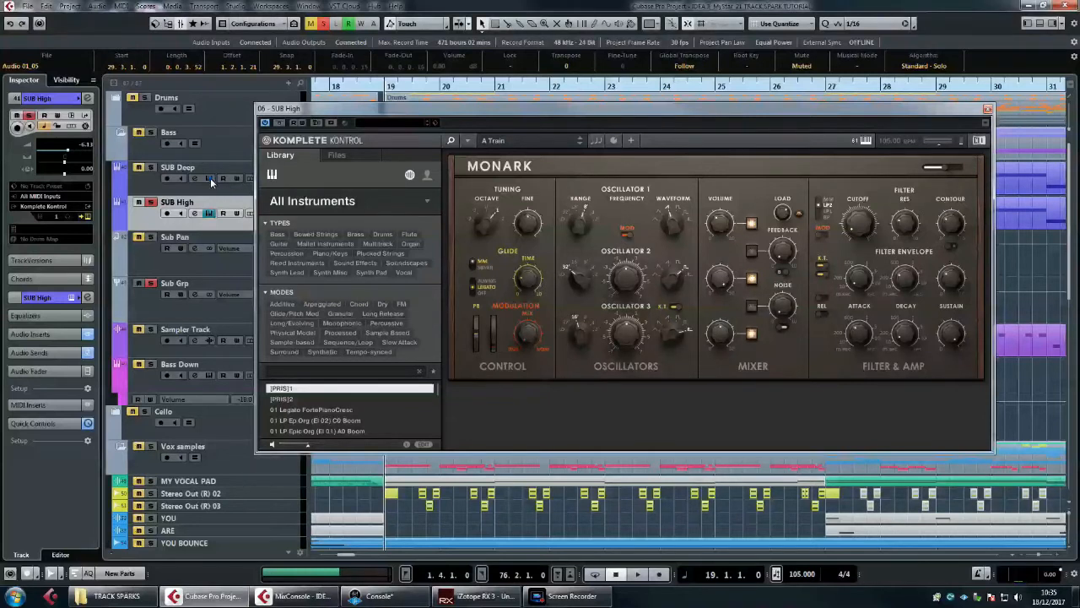
drag(502, 134, 507, 195)
drag(547, 110, 549, 80)
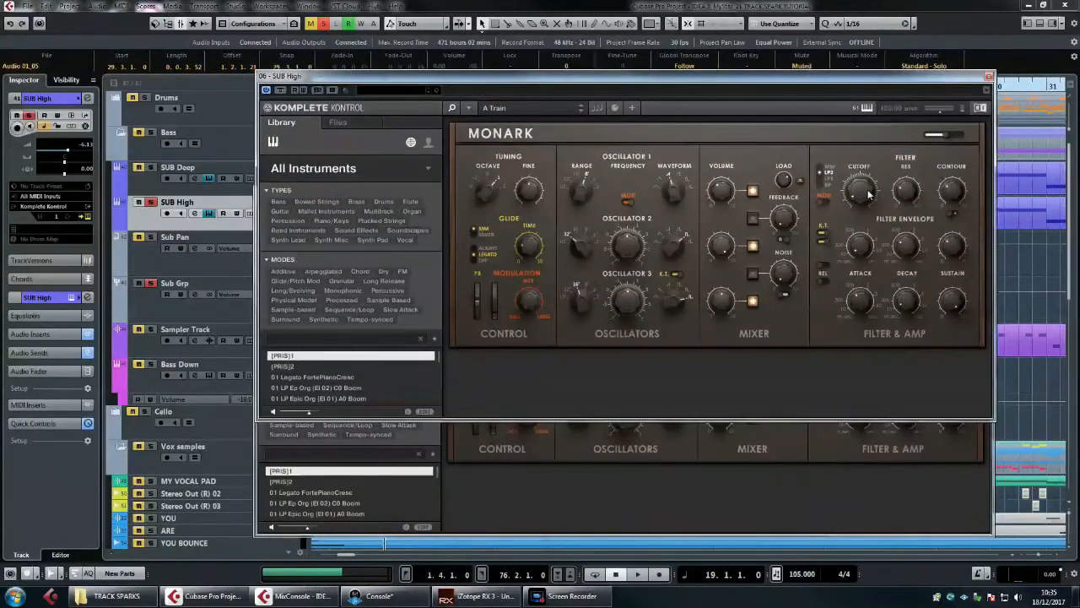
Step: Compare the Monark oscillator, mixer and filter settings of SUB Deep and SUB High, and close both instrument windows
click(944, 478)
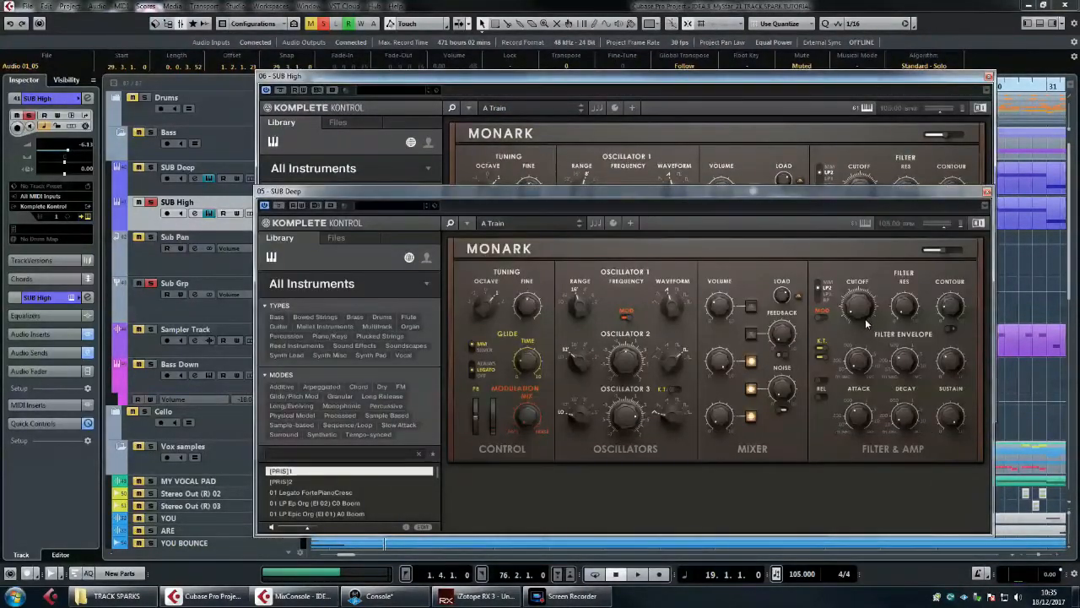
click(886, 77)
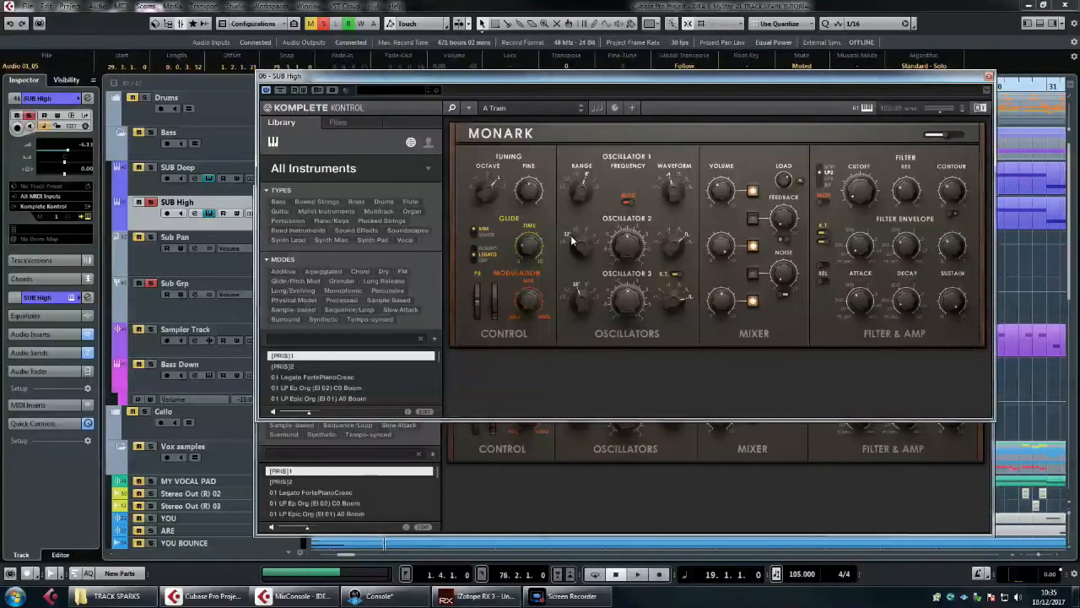
click(672, 437)
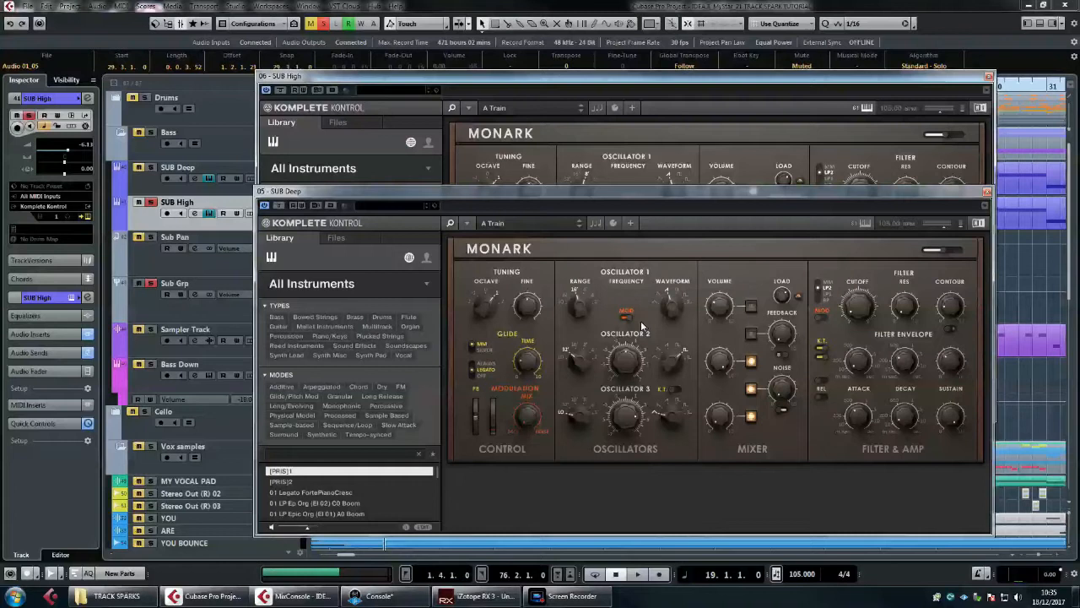
click(675, 80)
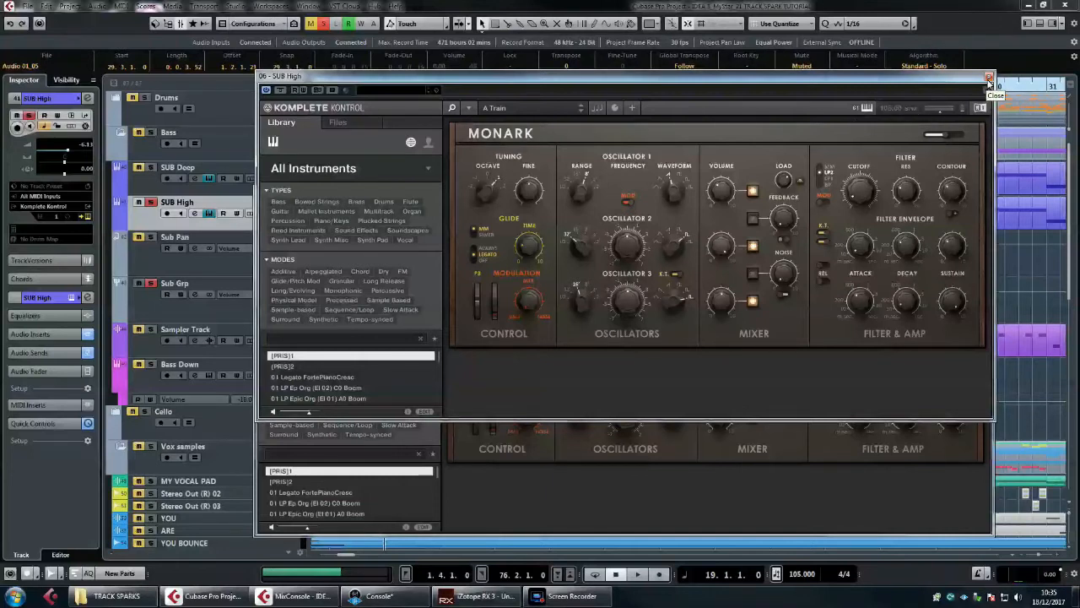
click(989, 81)
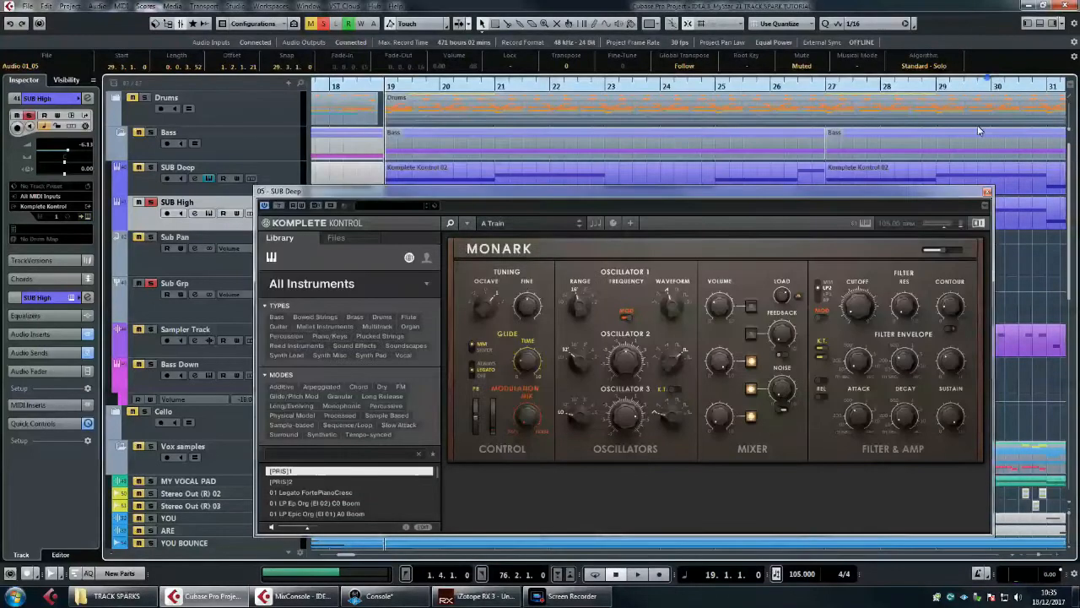
click(987, 193)
Step: Play SUB High from bar 19 and examine the Q10 Stereo equalizer curve inserted on its channel
key(space)
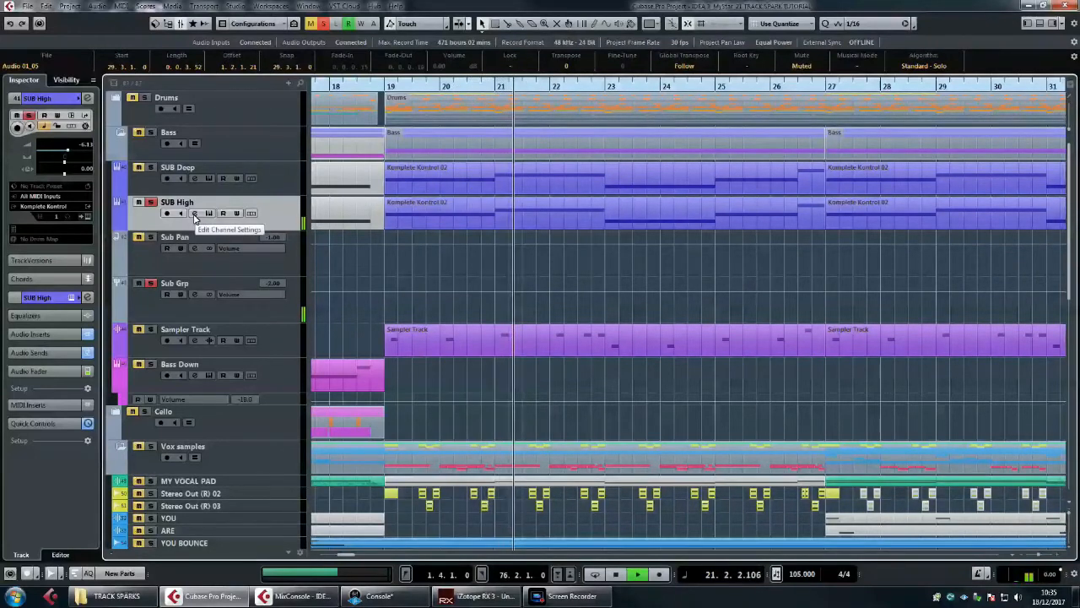
key(space)
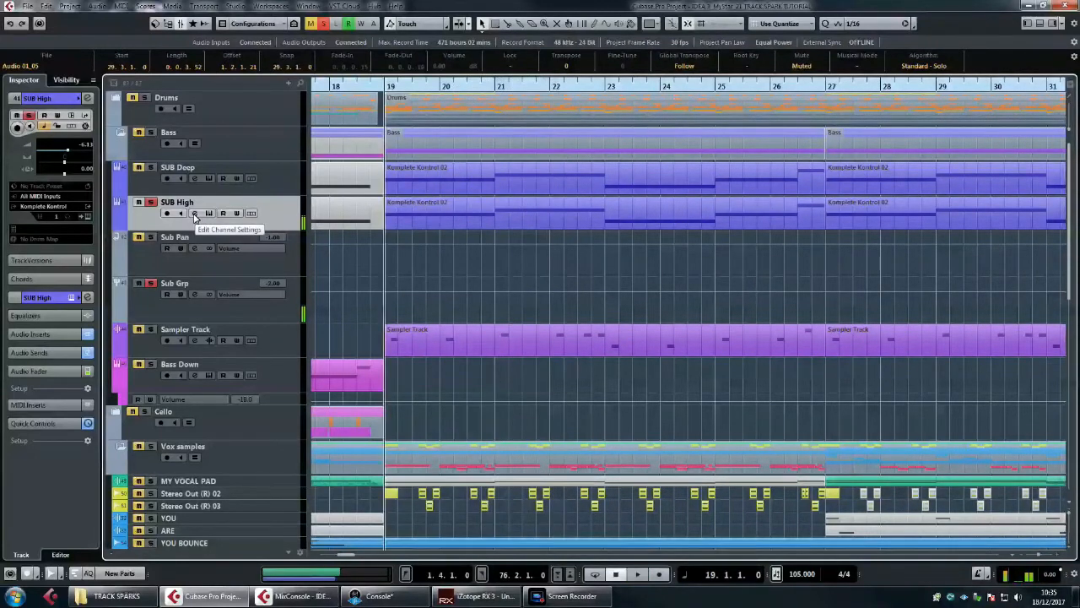
click(194, 214)
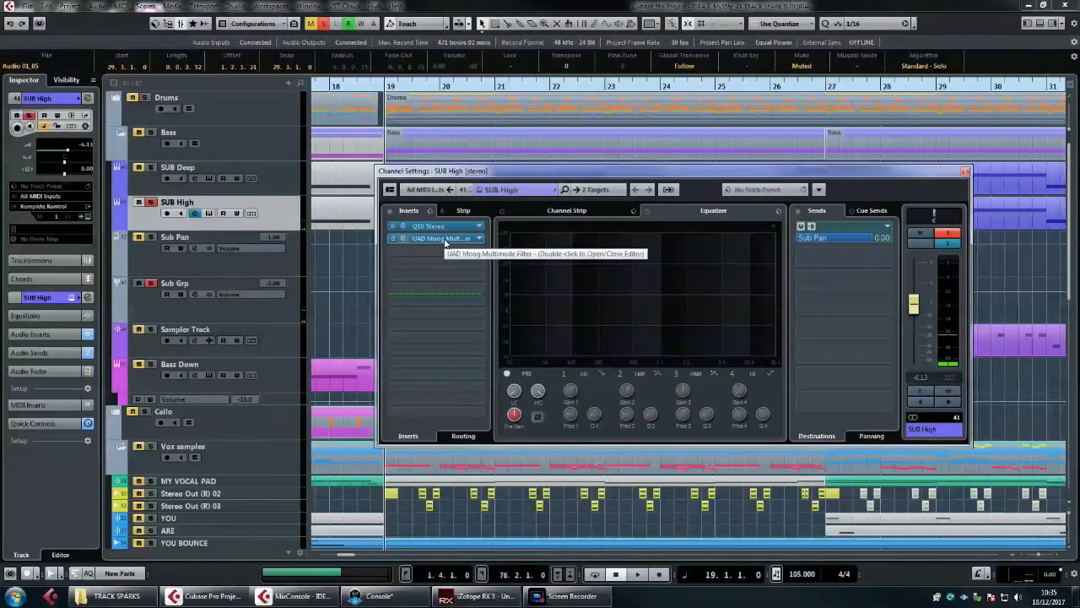
double_click(430, 227)
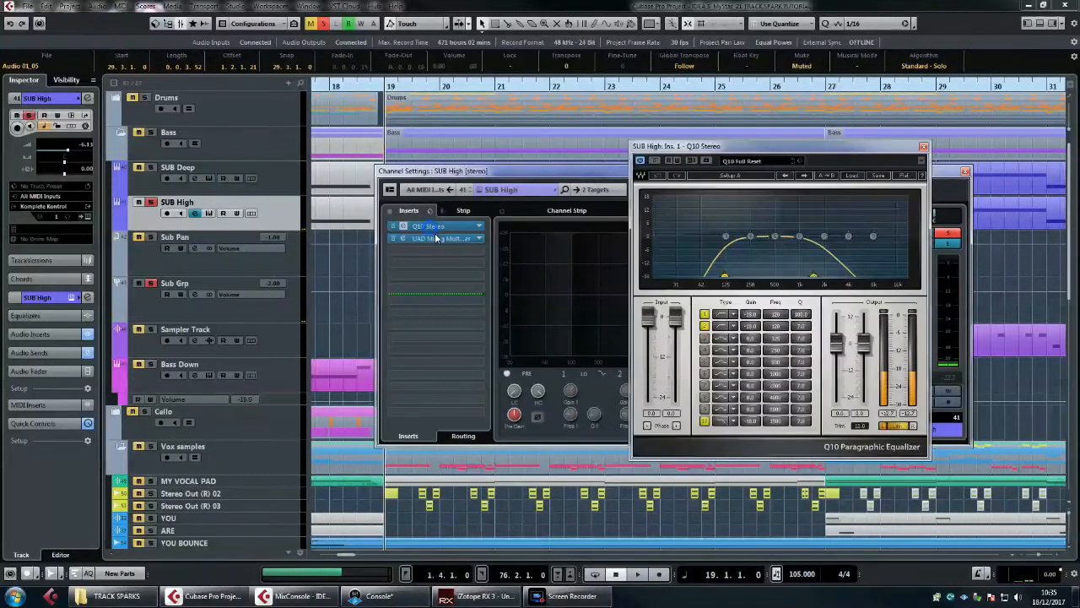
drag(750, 150, 655, 170)
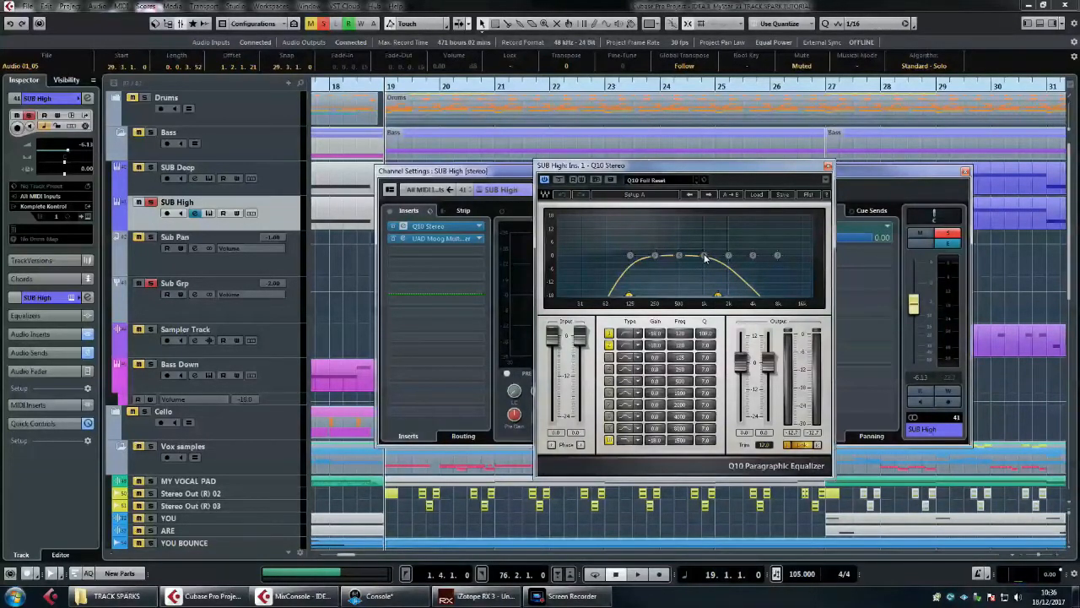
click(827, 166)
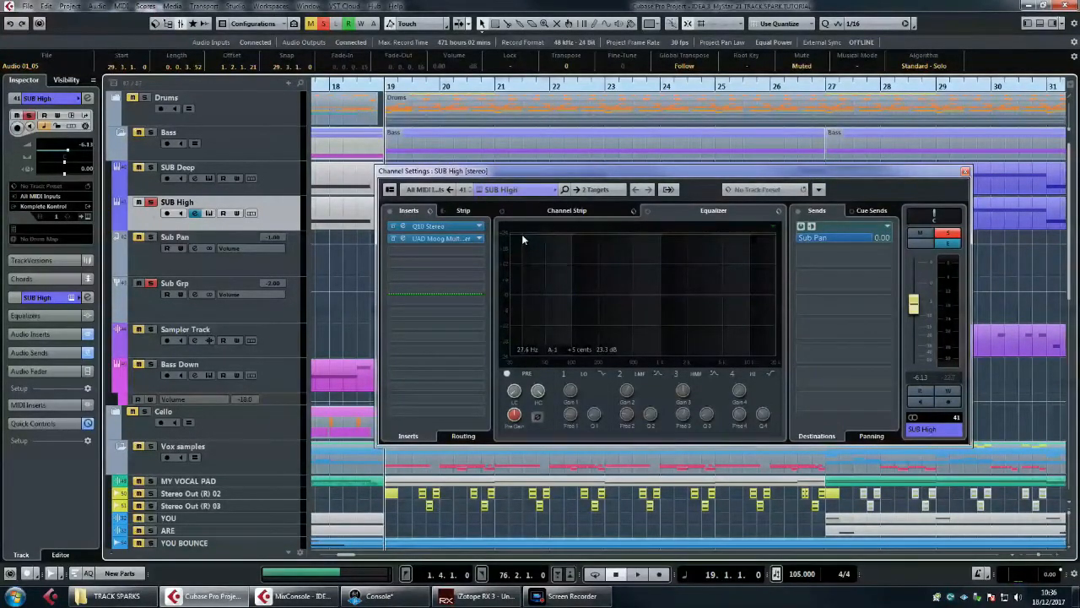
Step: Examine SUB High's UAD Moog Multimode Filter insert during playback, and close the plug-in and channel settings
click(443, 238)
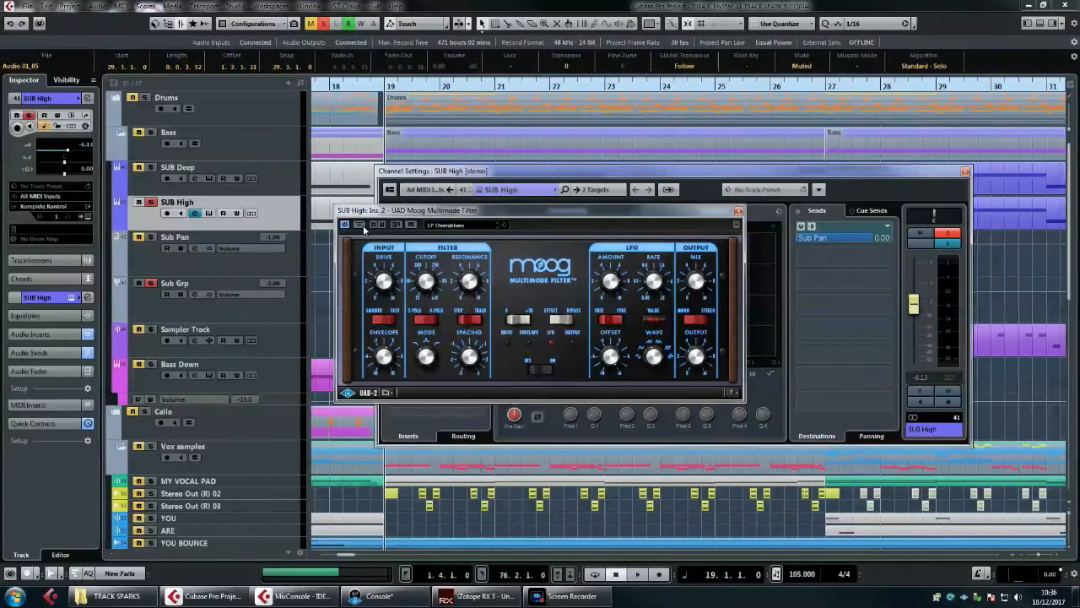
key(space)
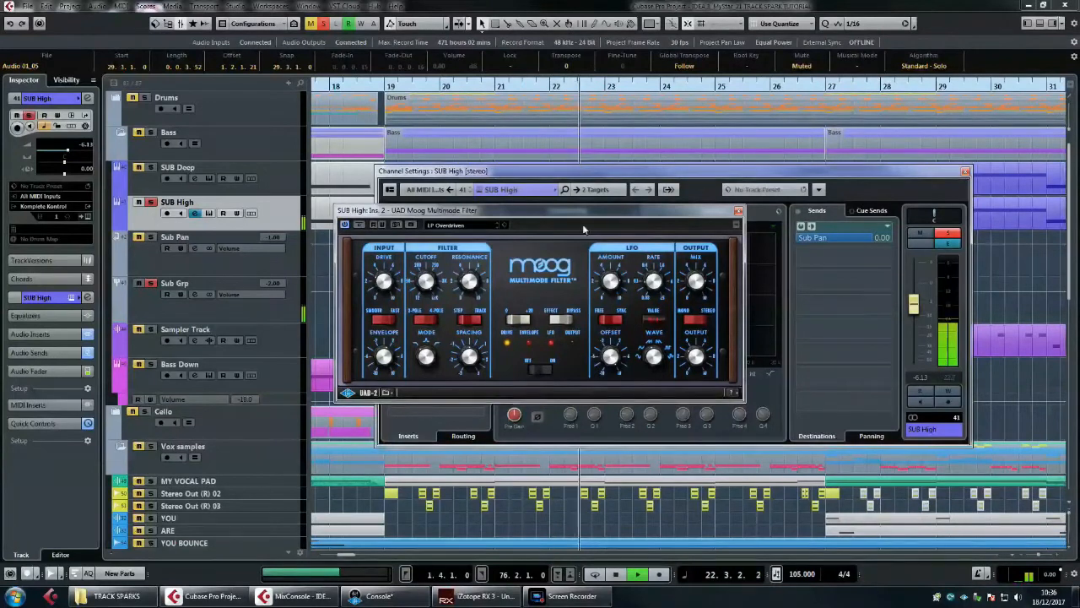
click(739, 210)
key(space)
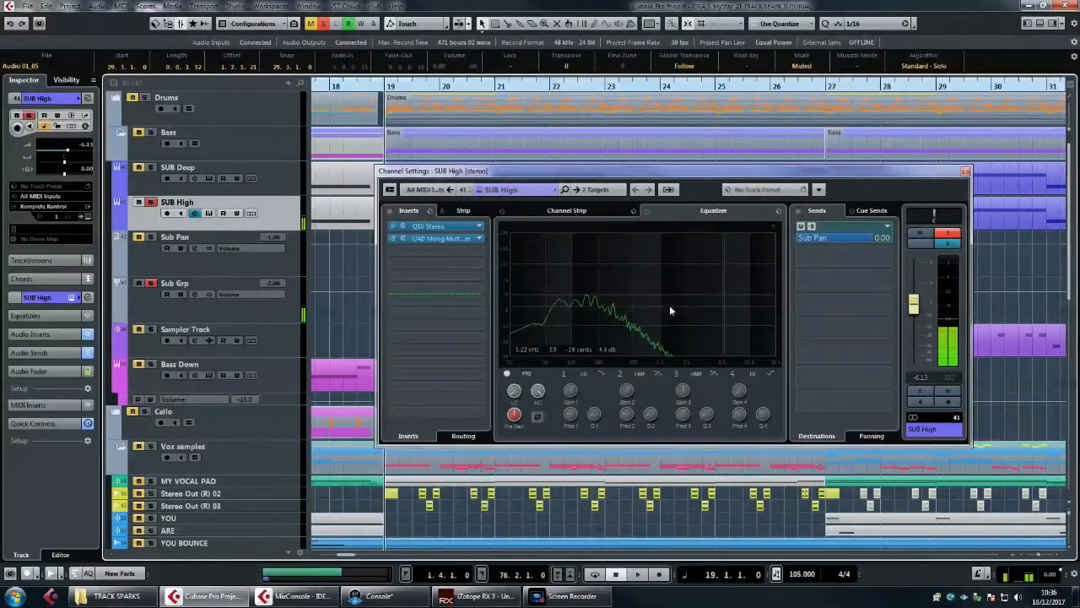
click(965, 173)
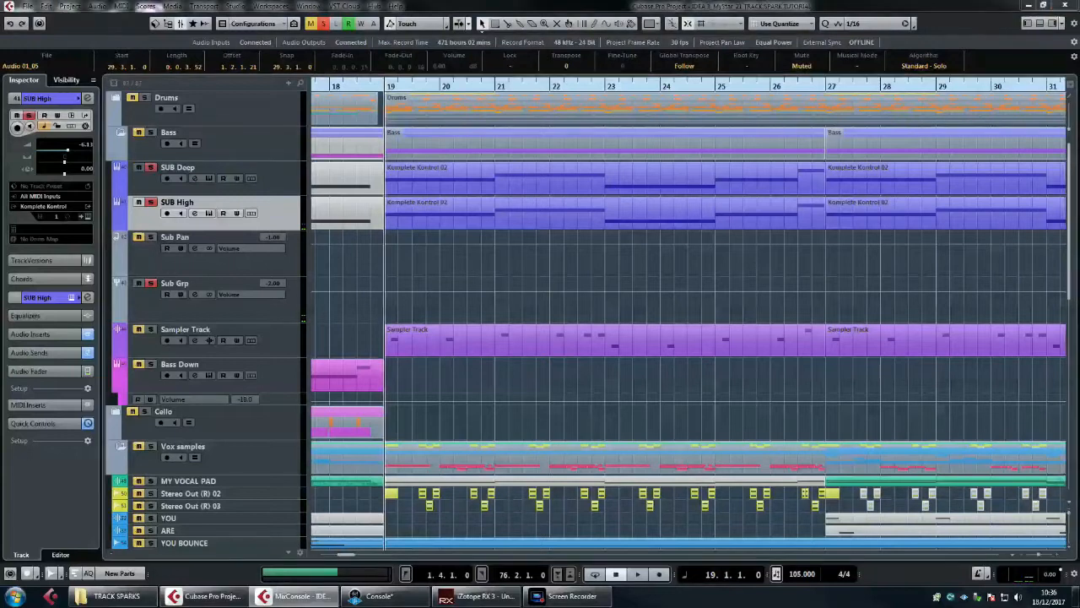
Step: Play the soloed SUB Deep and SUB High tracks together from bar 19 to hear their blend
key(space)
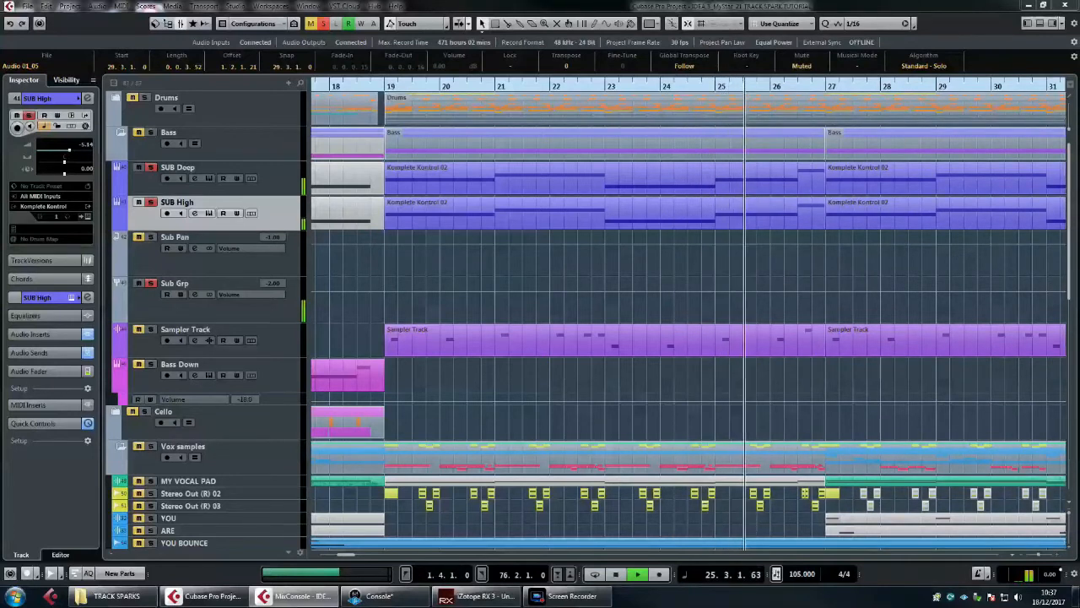
key(space)
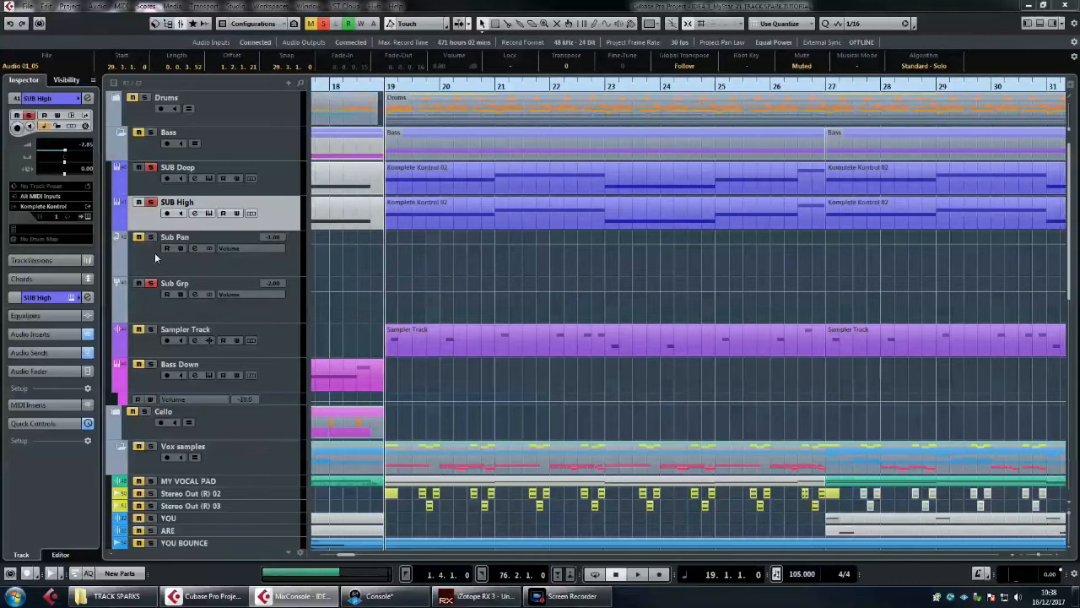
Step: Solo the Sub Pan effects channel along with its source track, SUB High
click(155, 254)
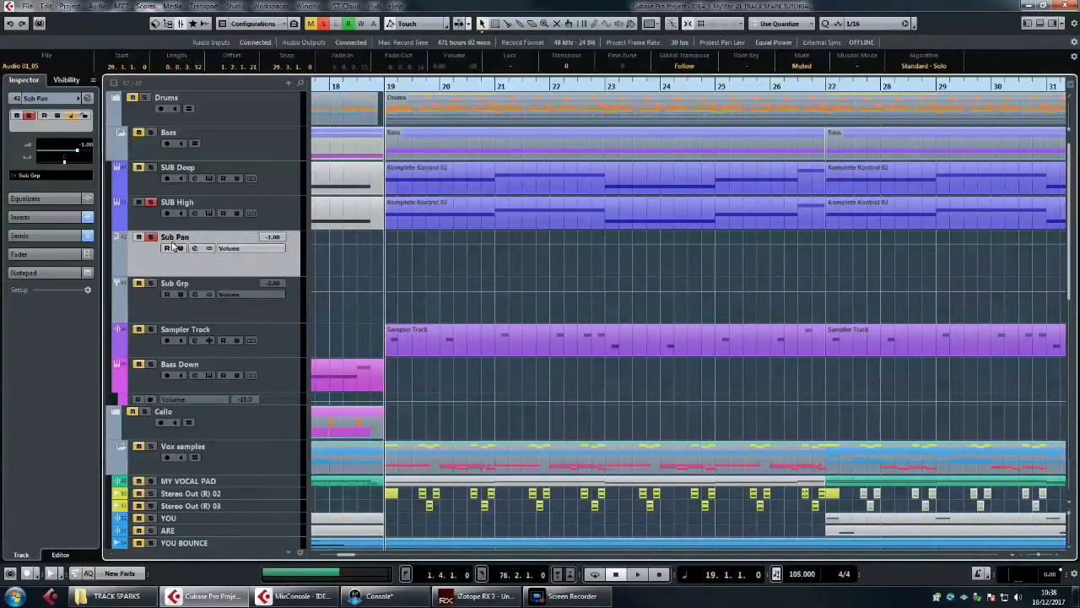
click(201, 222)
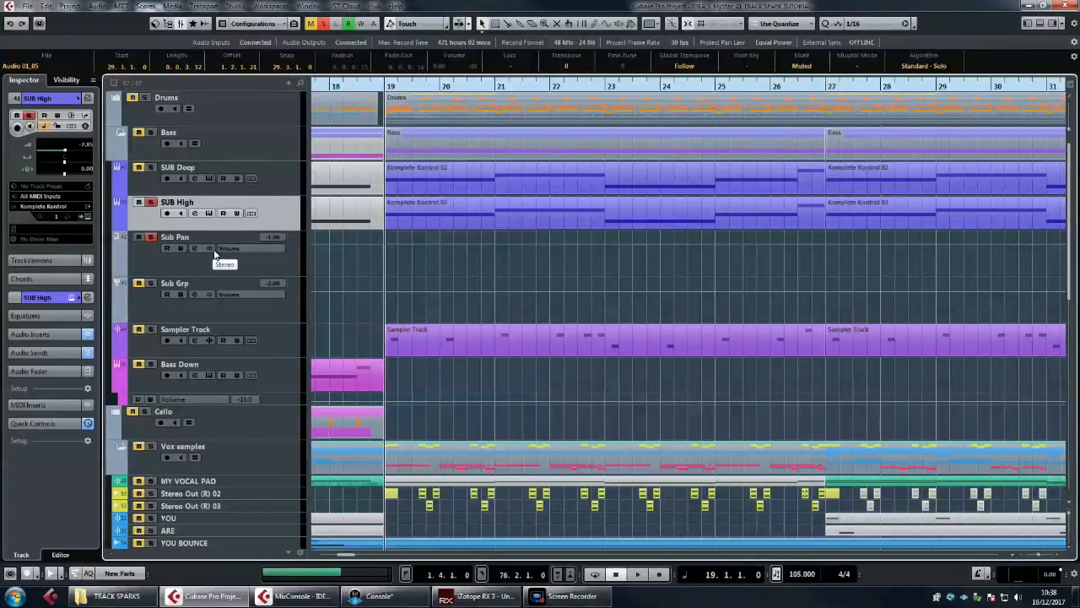
click(150, 256)
click(166, 224)
Step: Compare the channel settings of SUB High and Sub Pan, examining SUB High's send and Sub Pan's insert chain
click(209, 212)
click(208, 213)
click(194, 213)
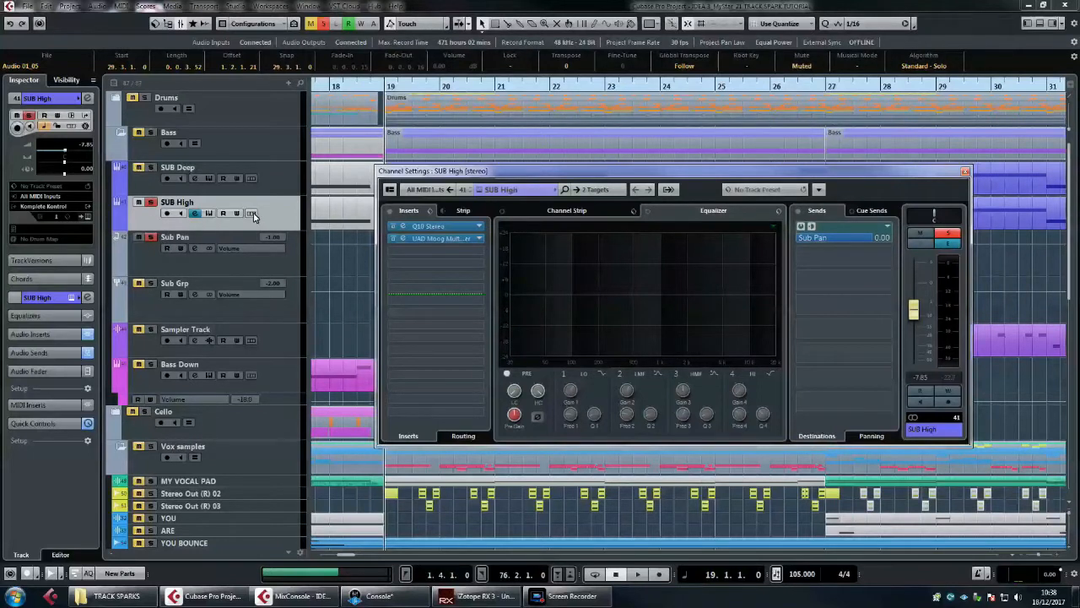
click(170, 269)
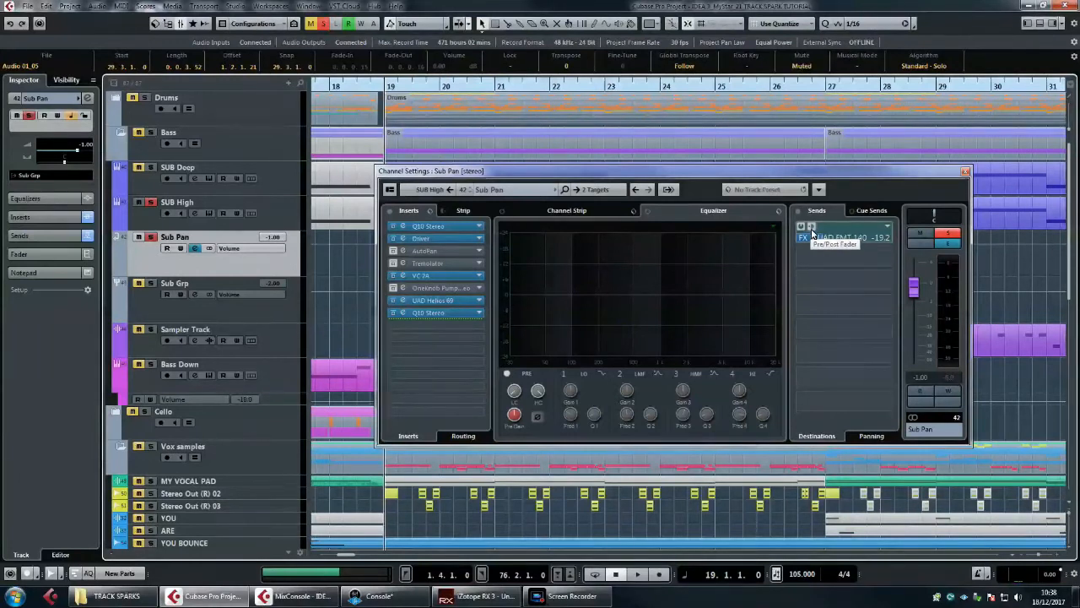
click(287, 205)
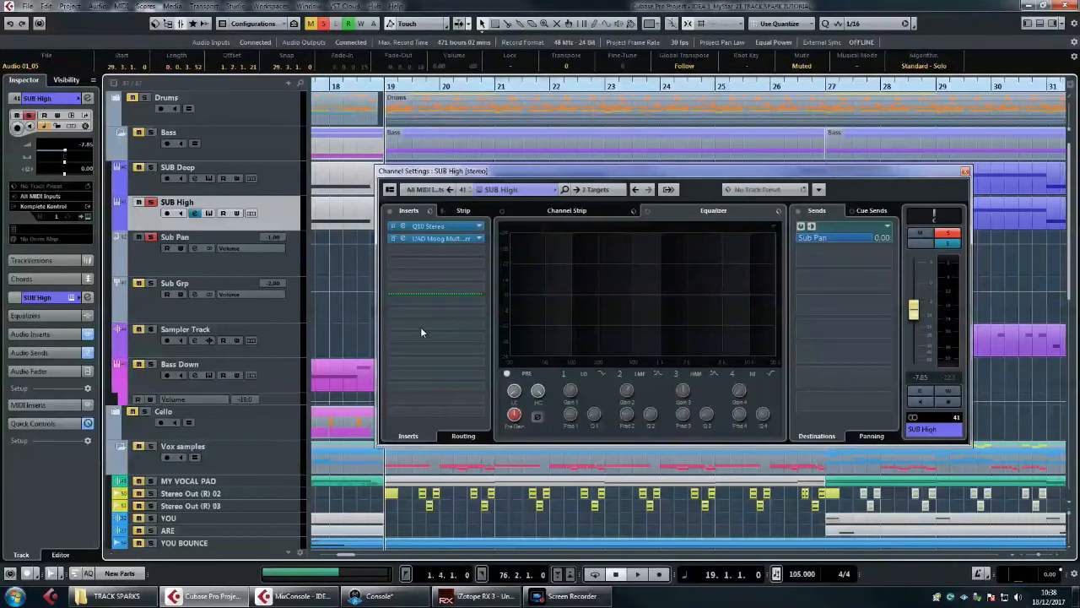
click(292, 266)
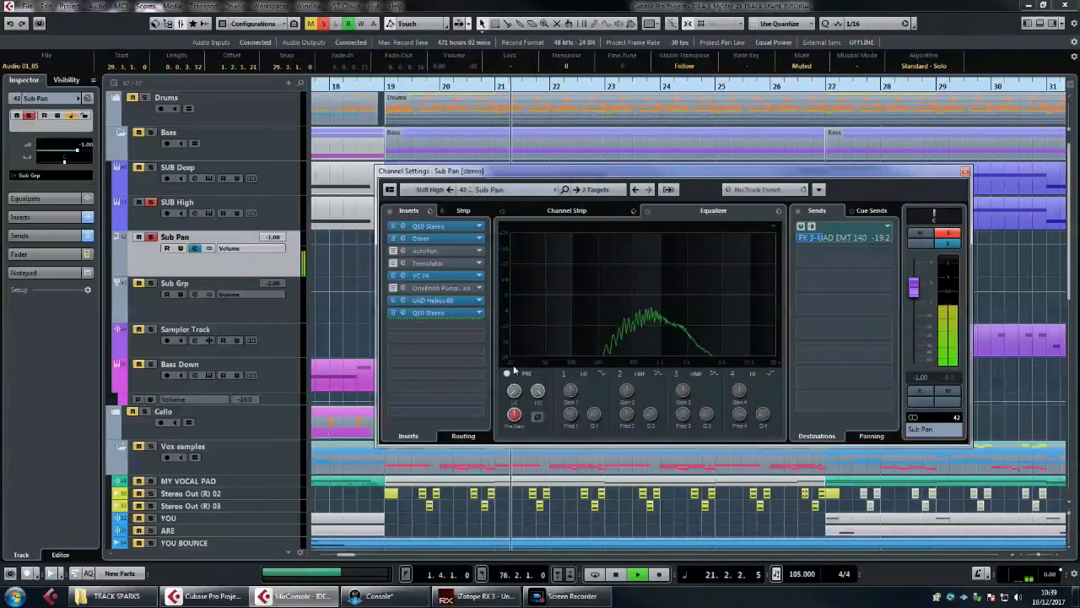
Step: Stop playback, toggle the Sub Pan solo, and play the Sub Pan layer on its own from bar 19
key(space)
click(151, 237)
key(space)
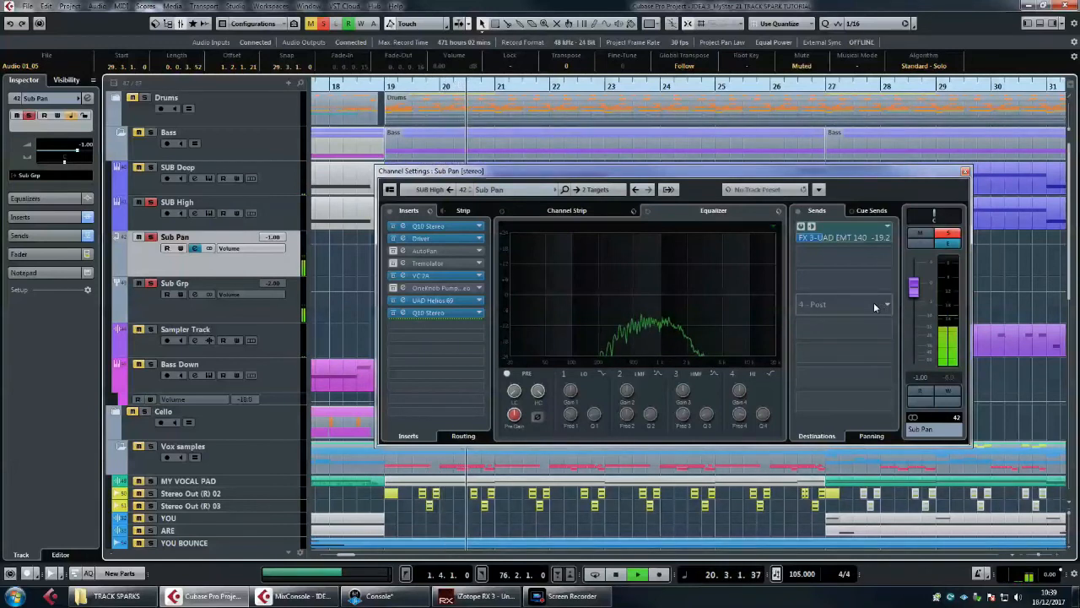
key(space)
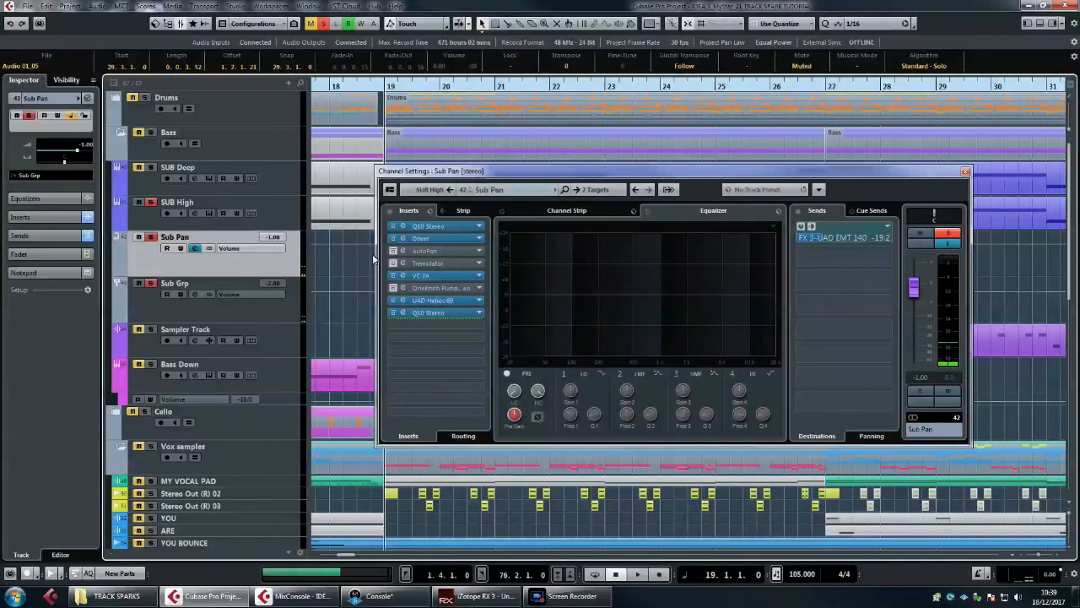
Step: Inspect the first Q10 Stereo equalizer and the Driver distortion in Sub Pan's insert chain
click(422, 226)
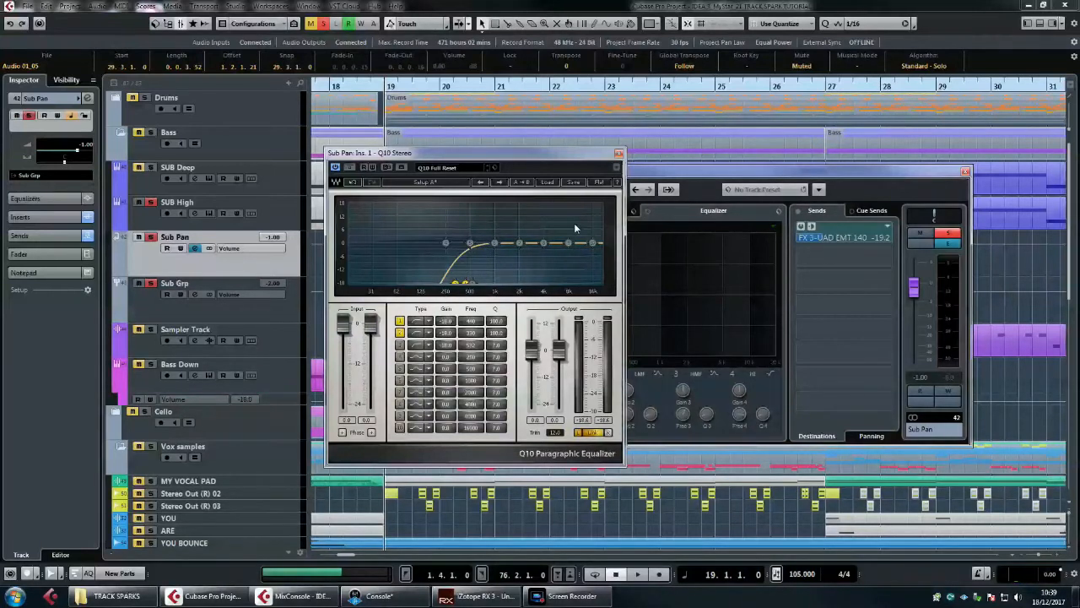
click(618, 153)
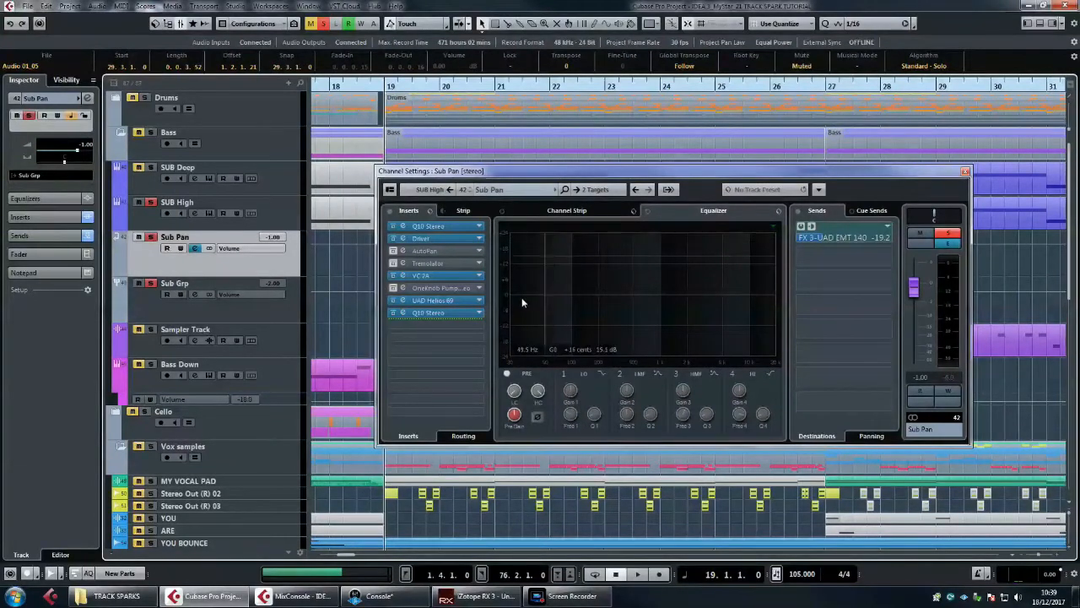
click(437, 240)
click(436, 239)
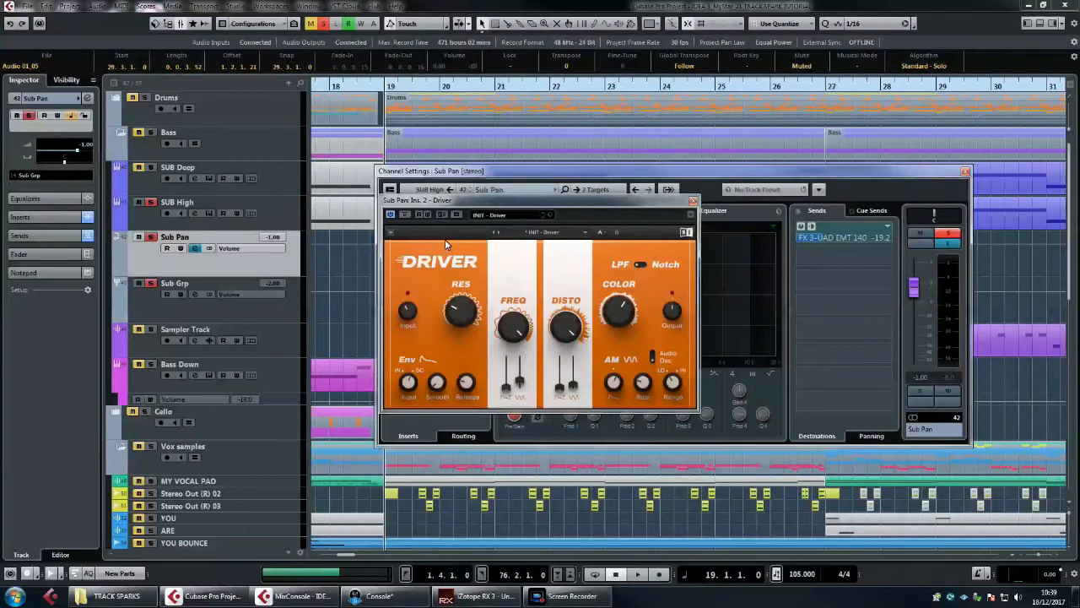
drag(504, 197, 512, 234)
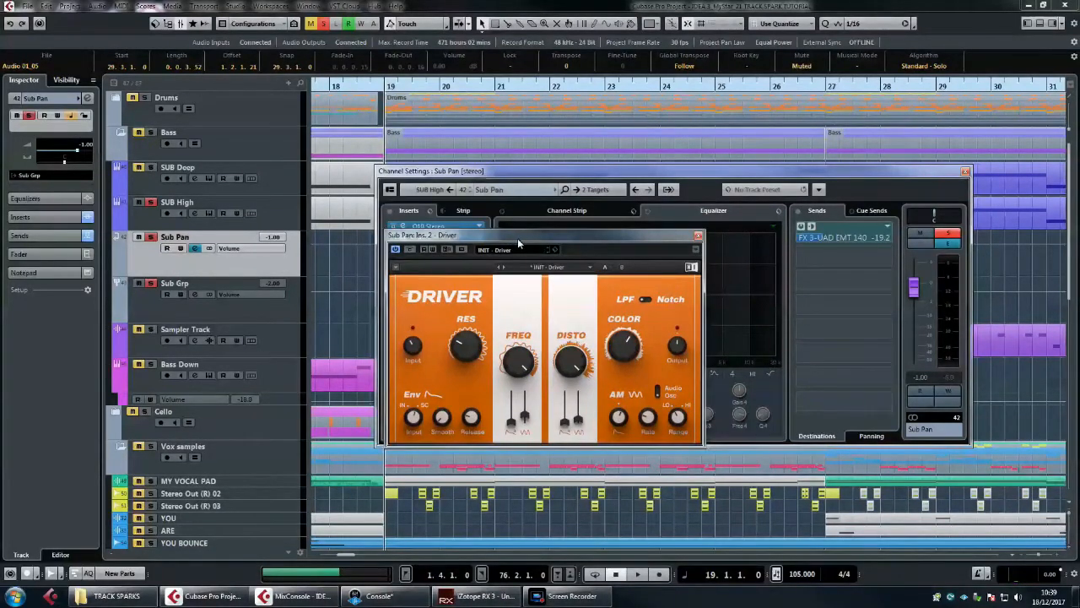
drag(518, 233, 518, 225)
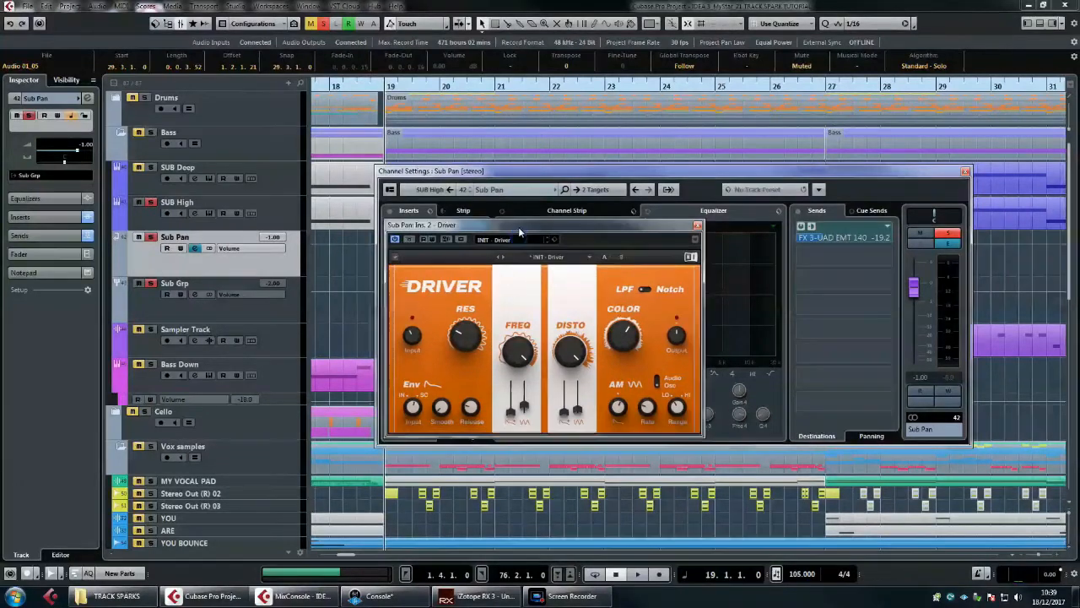
click(697, 225)
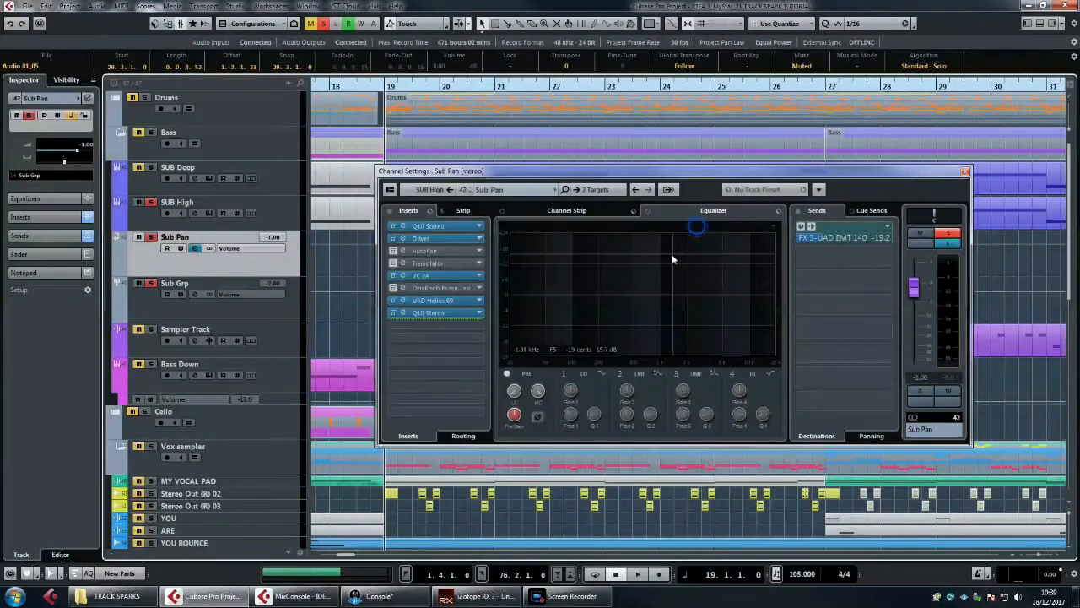
Step: Play Sub Pan from bar 19 and examine its VC 2A compressor insert during playback
key(space)
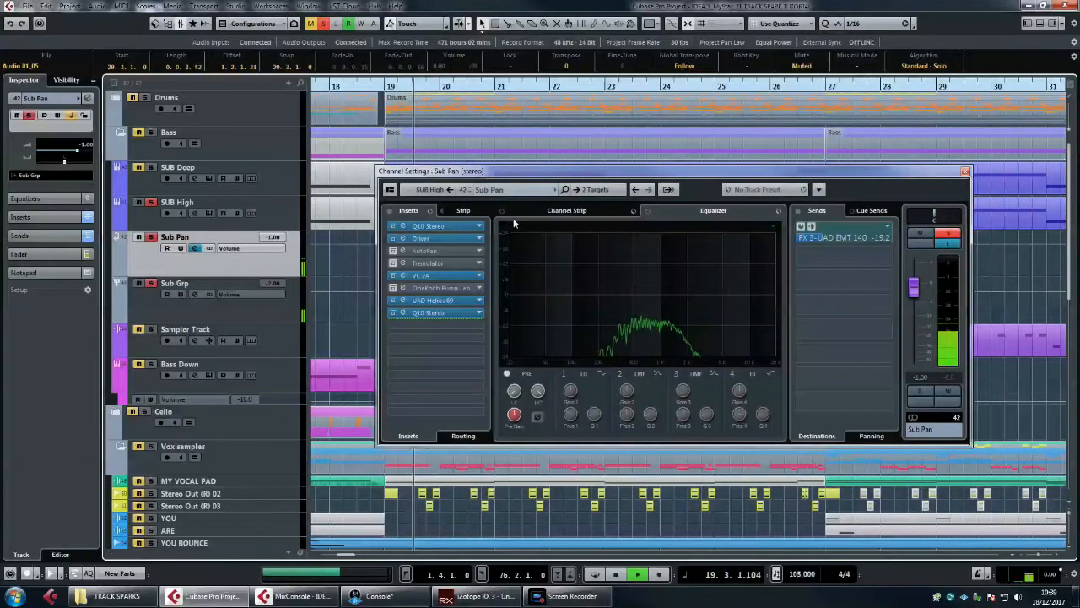
key(space)
click(457, 276)
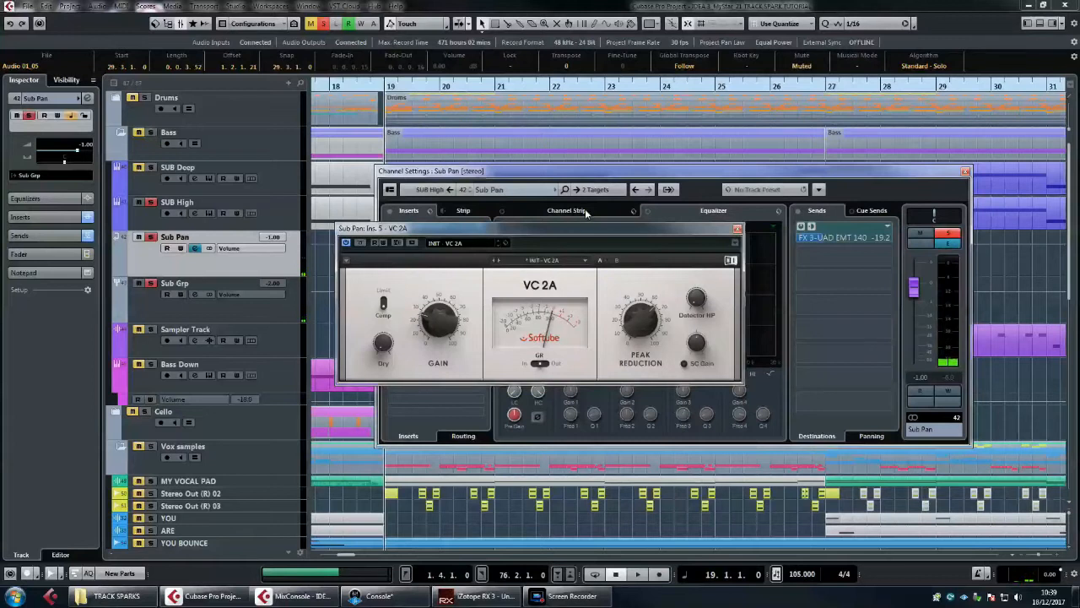
drag(589, 233, 591, 223)
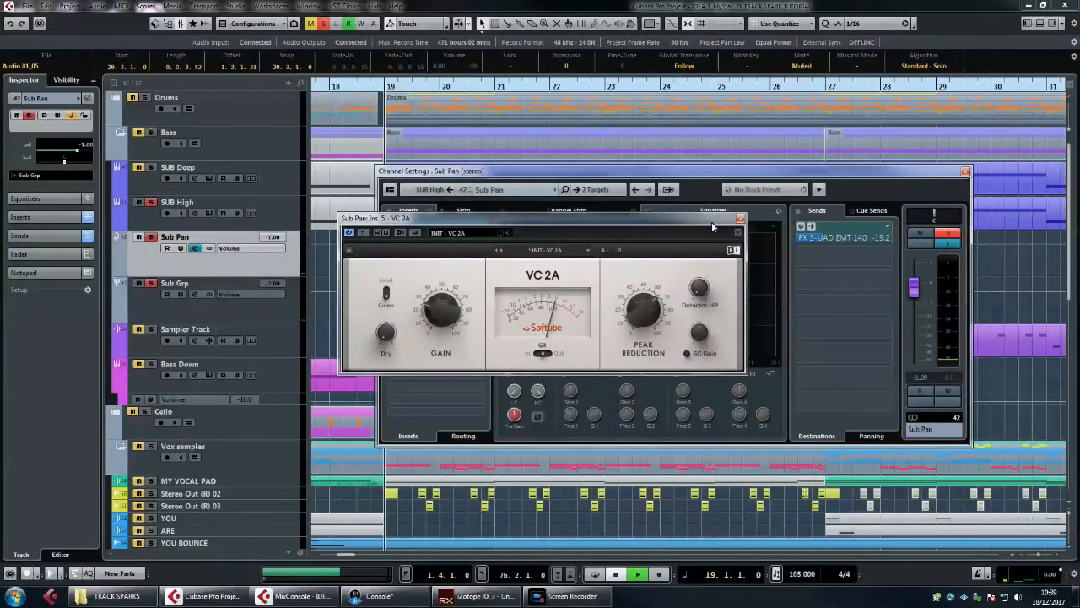
key(space)
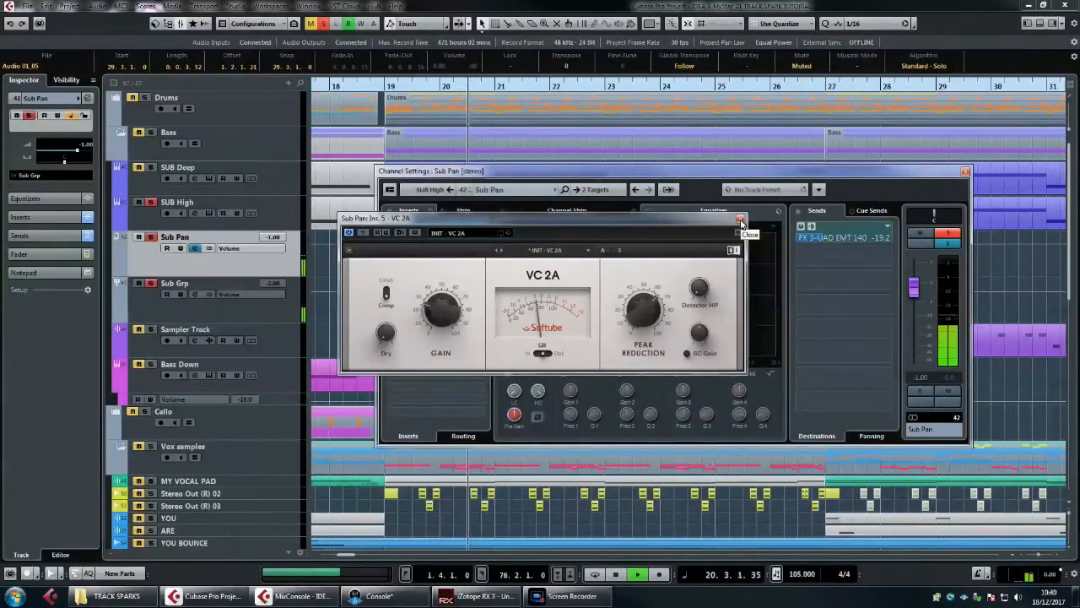
click(741, 220)
key(space)
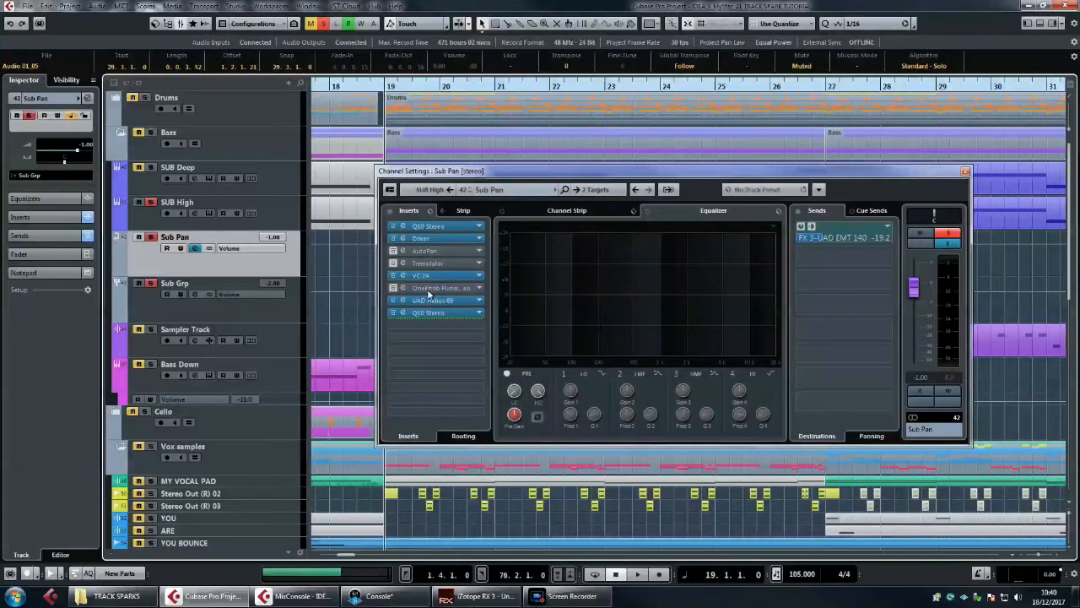
Step: Compare the final Q10 Stereo equalizer on Sub Pan with the Q10 Stereo on SUB High, closing both editors
double_click(432, 313)
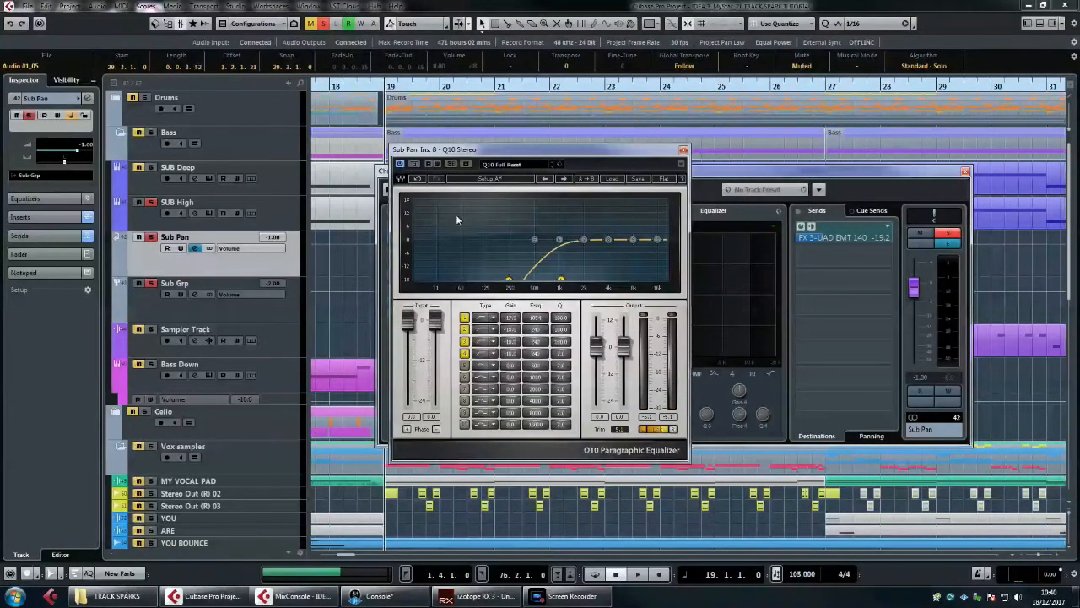
drag(475, 153, 514, 145)
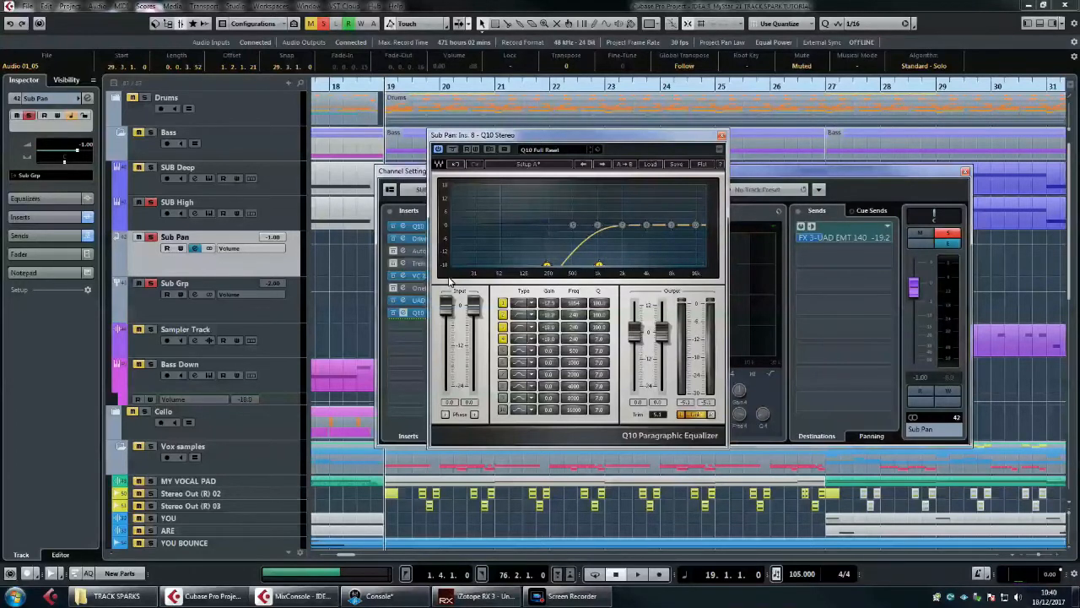
click(277, 213)
double_click(417, 227)
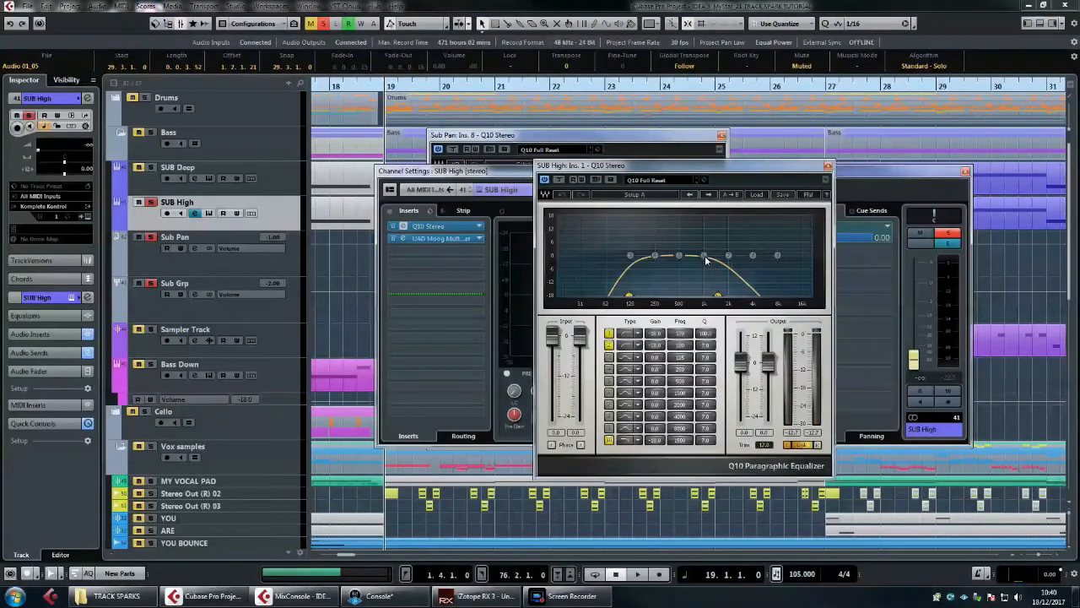
click(595, 140)
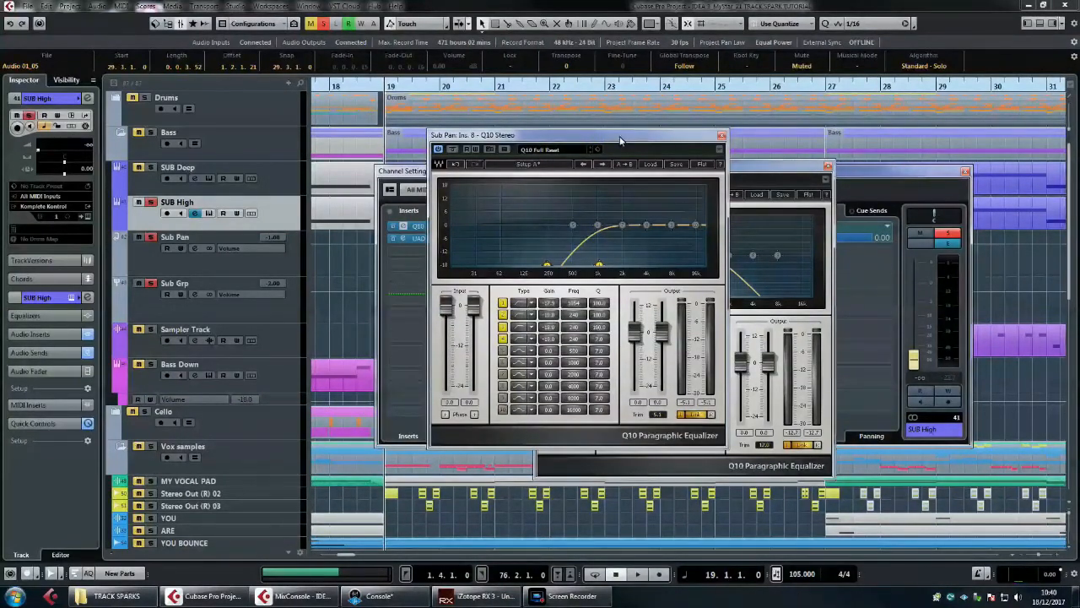
click(721, 137)
click(827, 166)
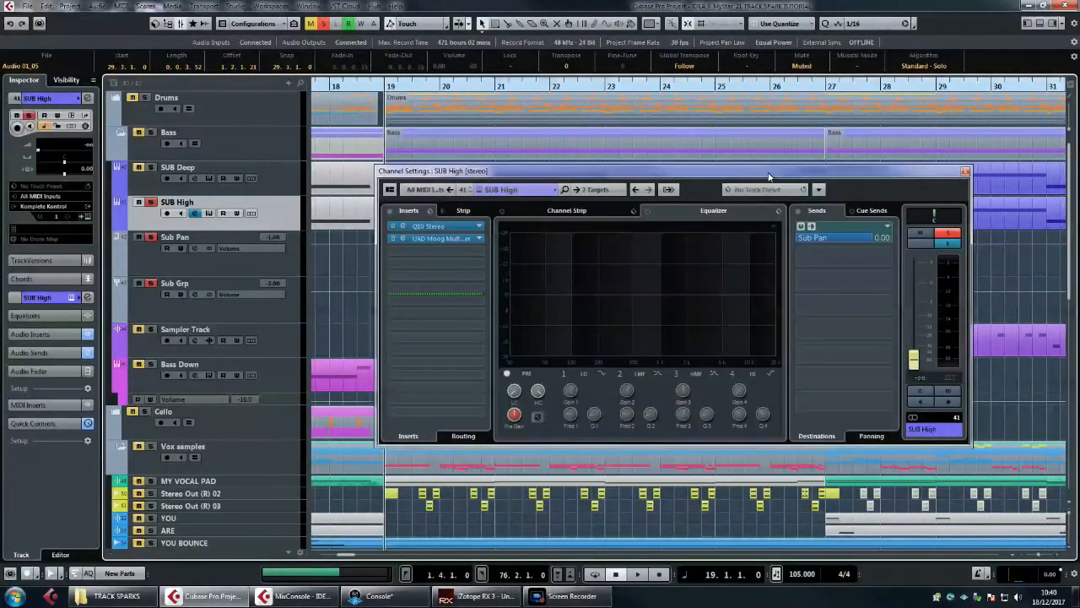
drag(768, 175, 724, 182)
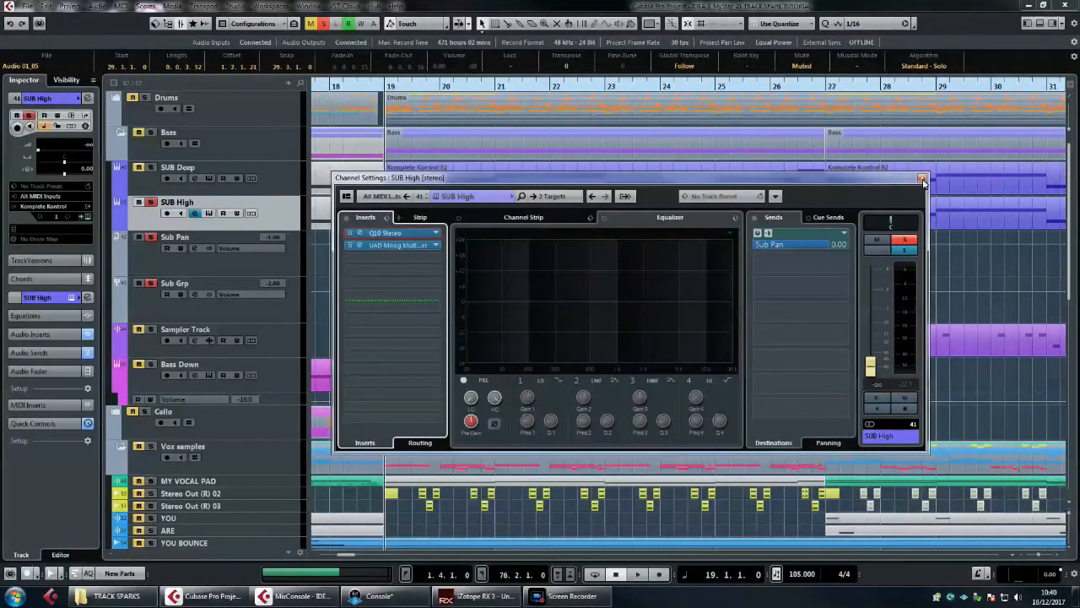
click(190, 272)
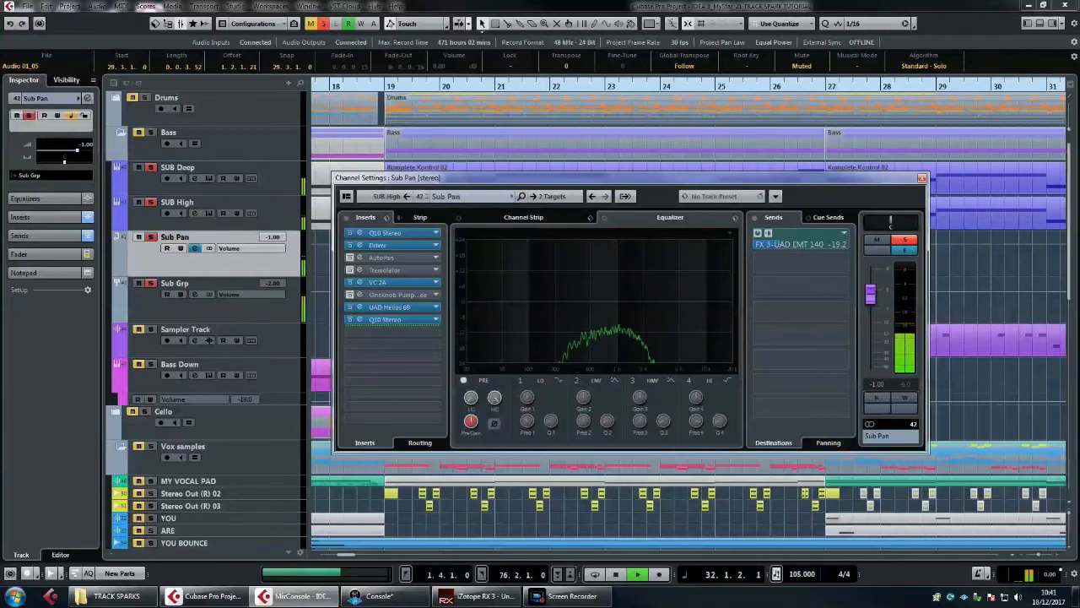
key(space)
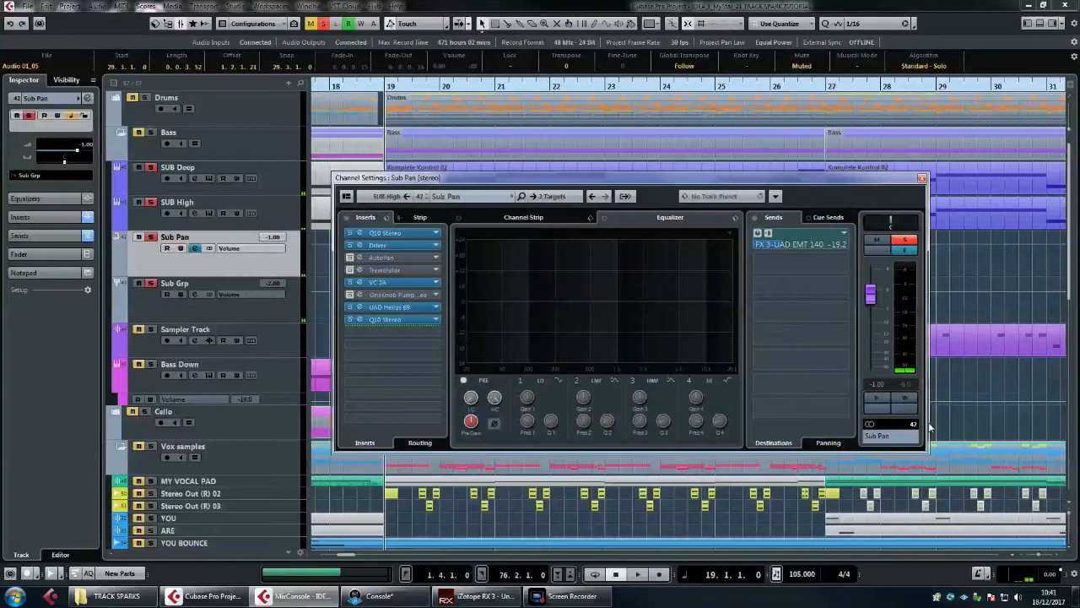
click(216, 316)
click(227, 272)
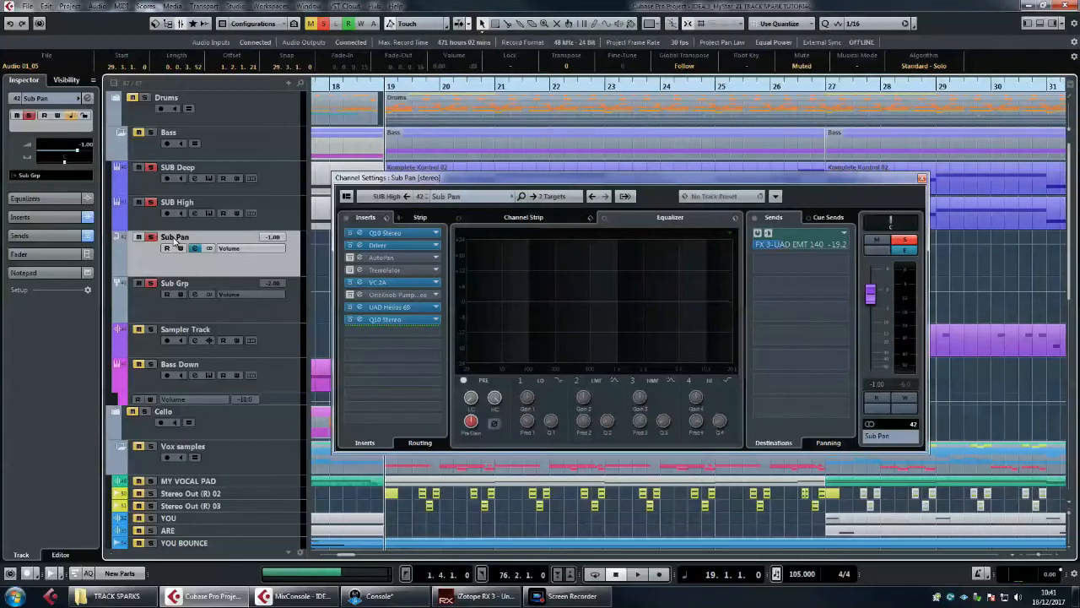
Step: Activate Sub Pan's AutoPan and Tremolator inserts and try the OneKnob Pumper while playing the sub layers from bar 19
click(351, 258)
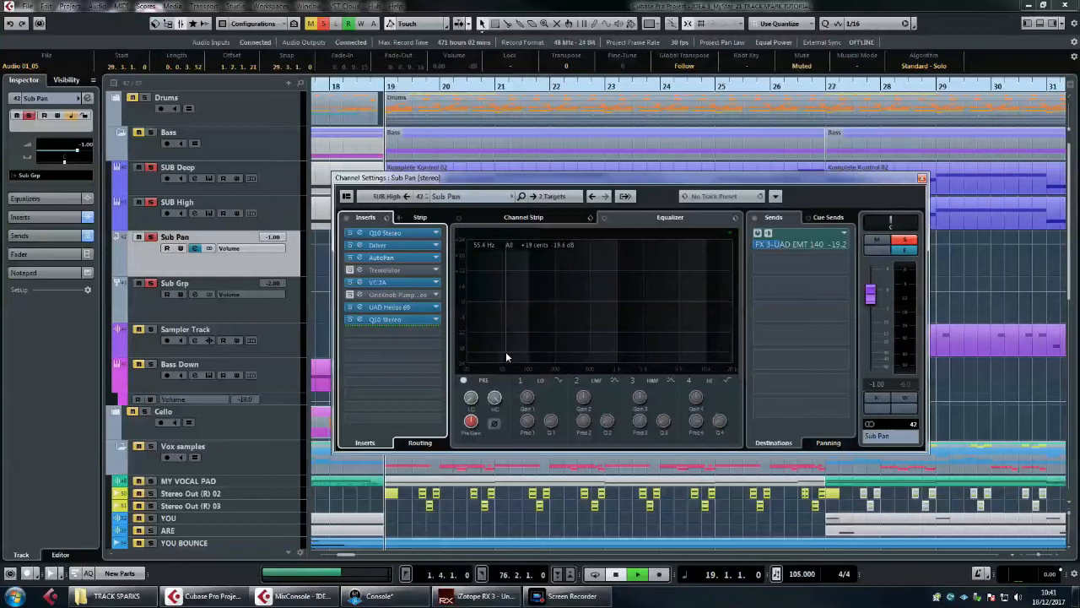
key(space)
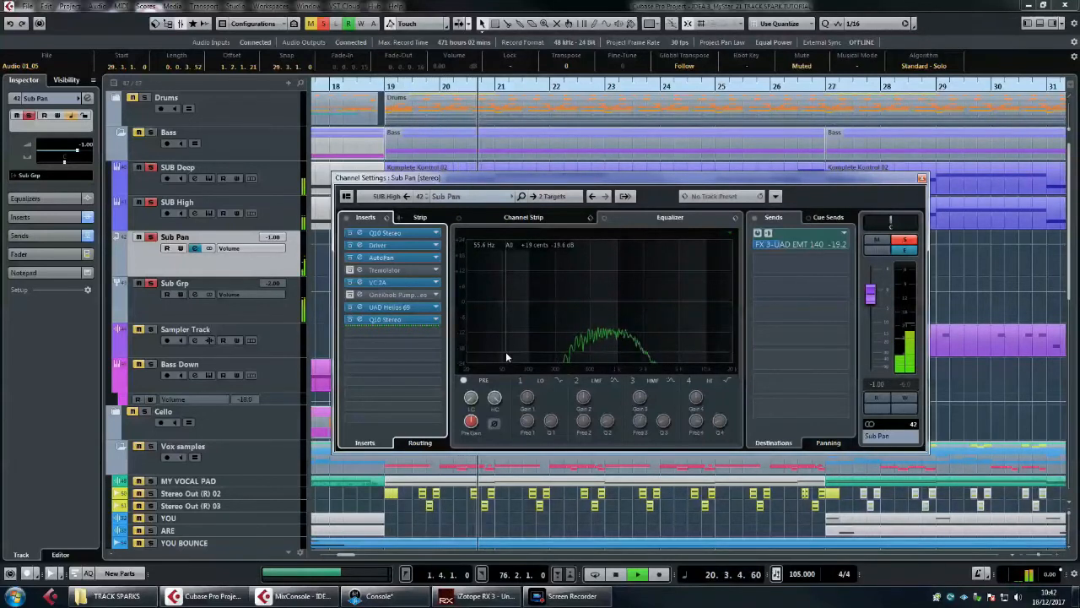
click(352, 295)
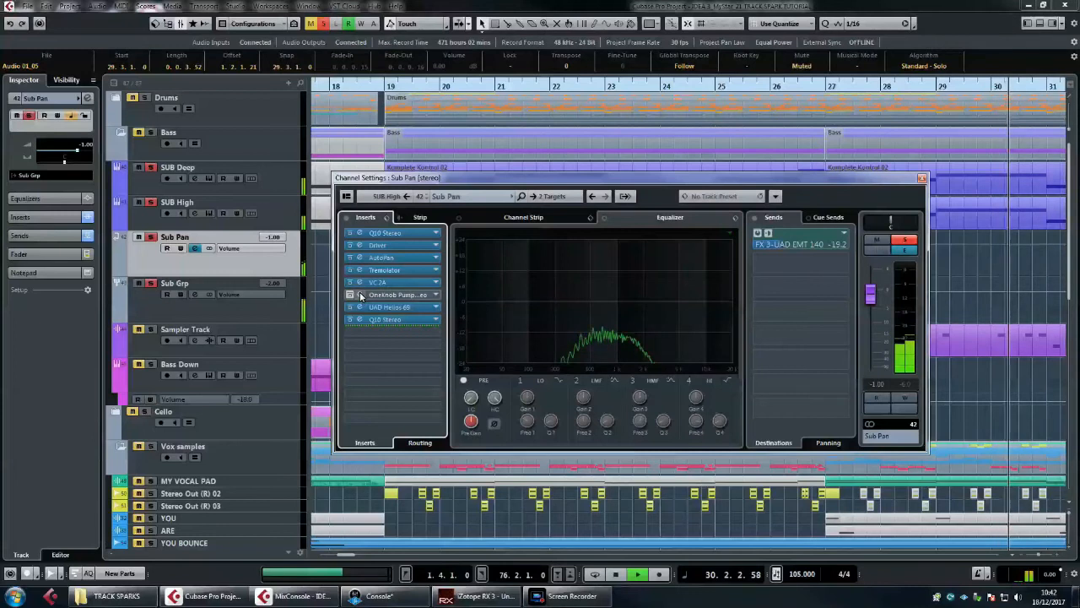
key(space)
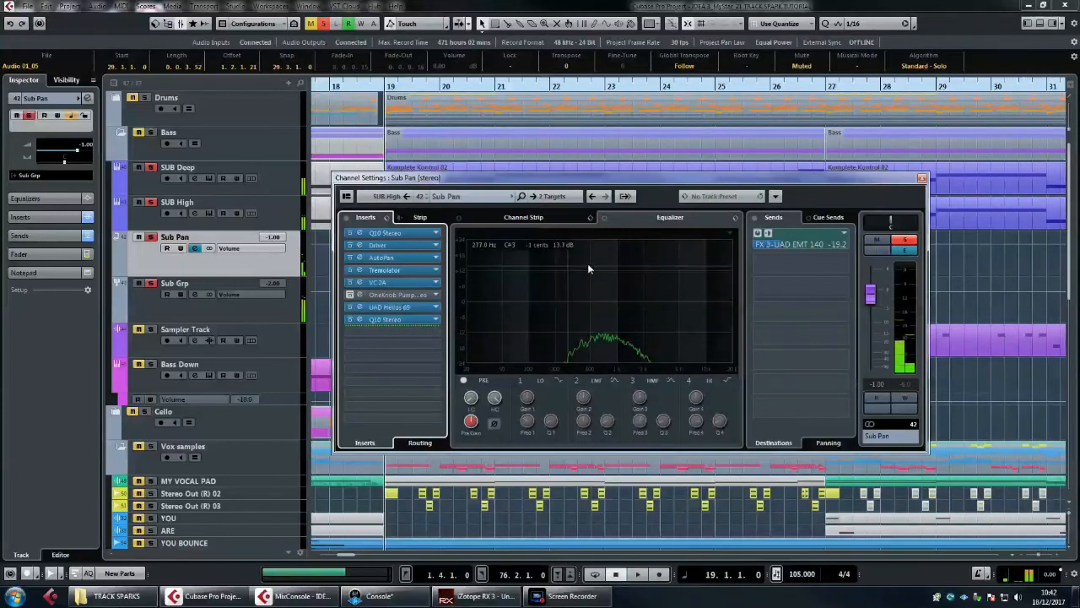
click(288, 210)
click(284, 207)
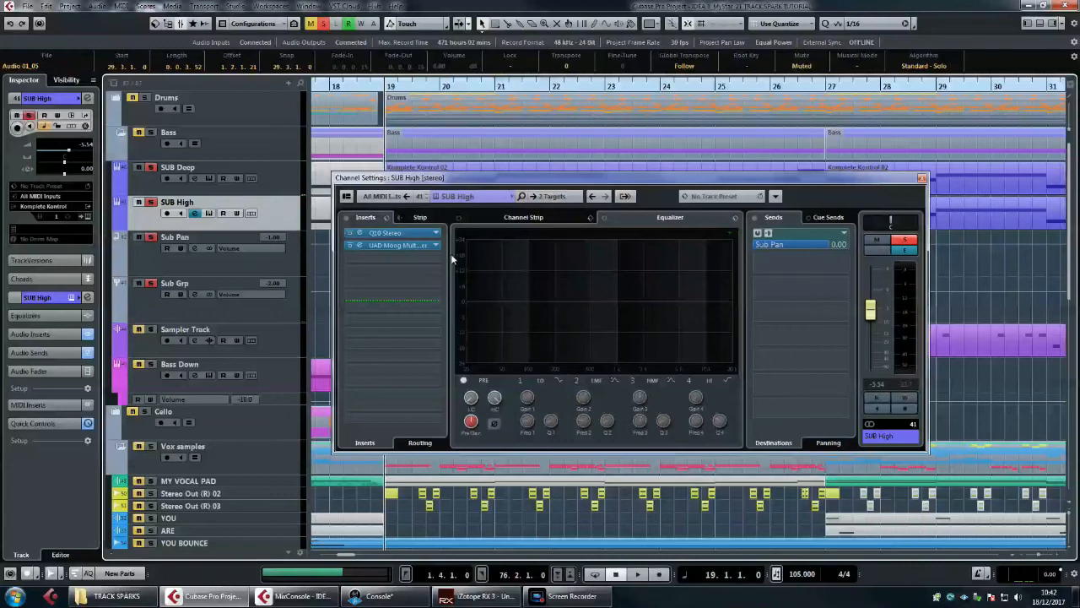
click(922, 179)
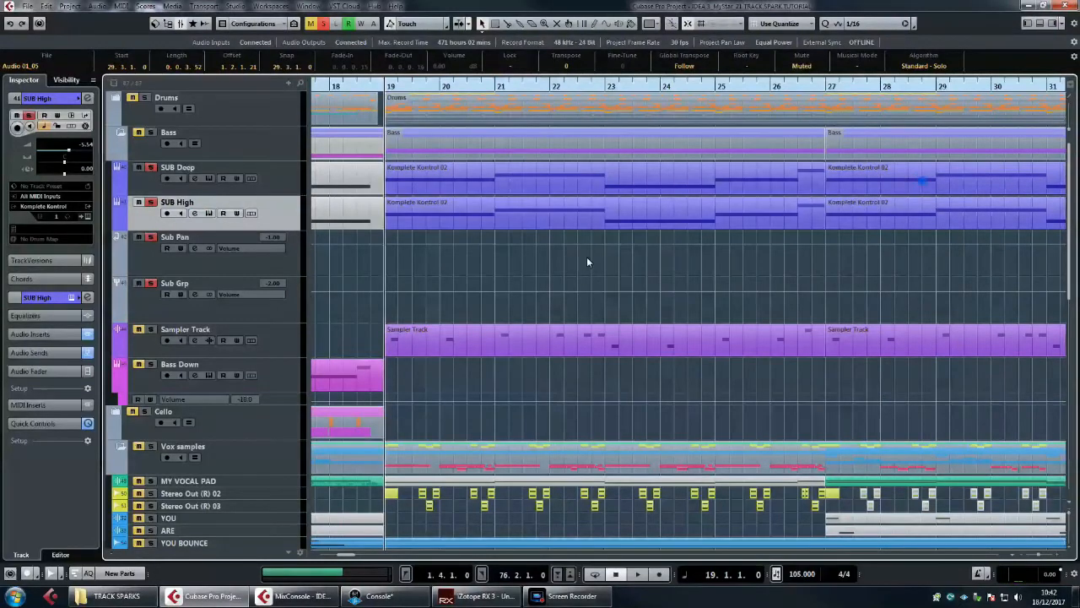
click(294, 261)
shift+click(292, 184)
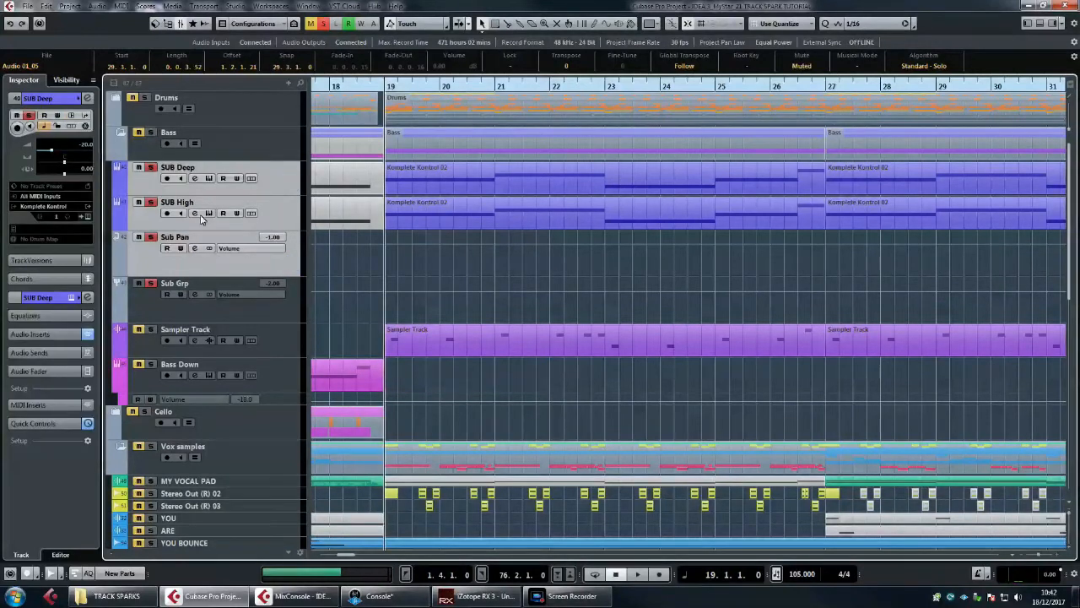
Step: Examine the Sub Grp channel's settings and its first C1 comp Stereo insert, closing both windows
click(143, 302)
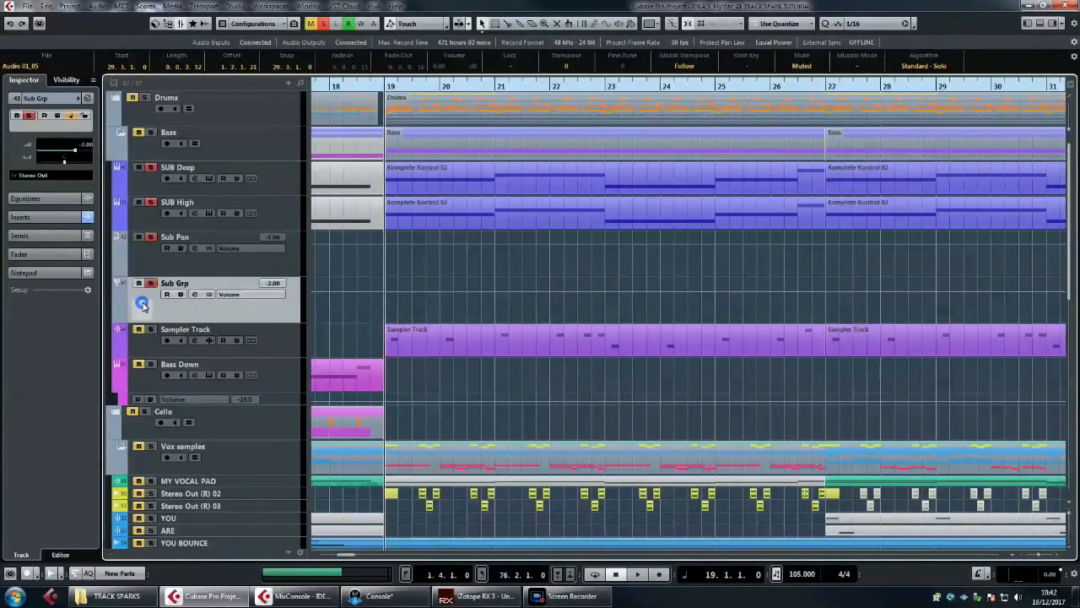
click(194, 294)
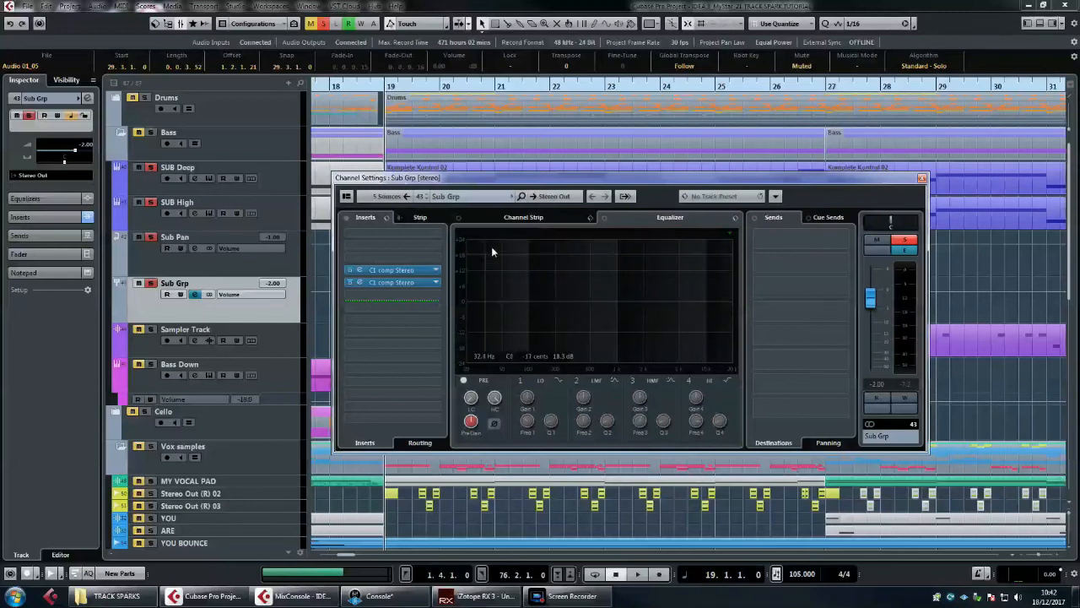
drag(509, 187, 503, 181)
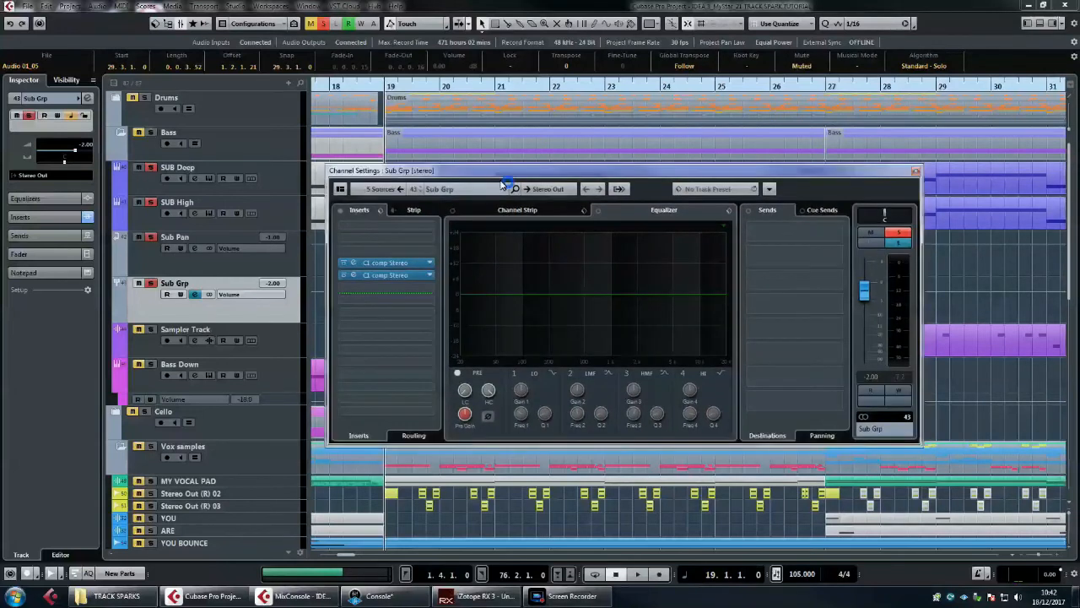
click(379, 266)
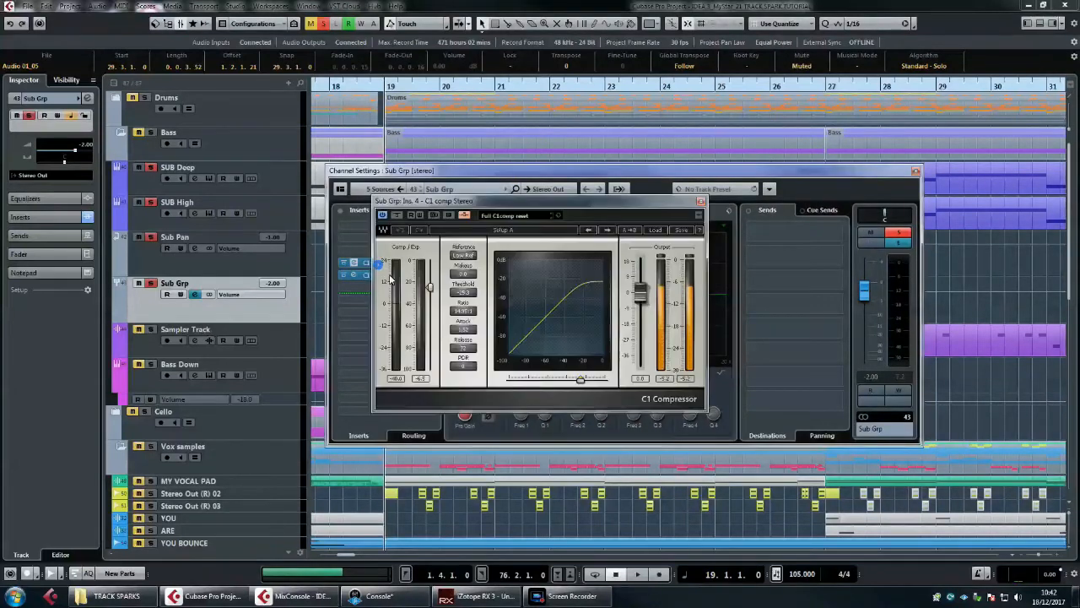
click(701, 203)
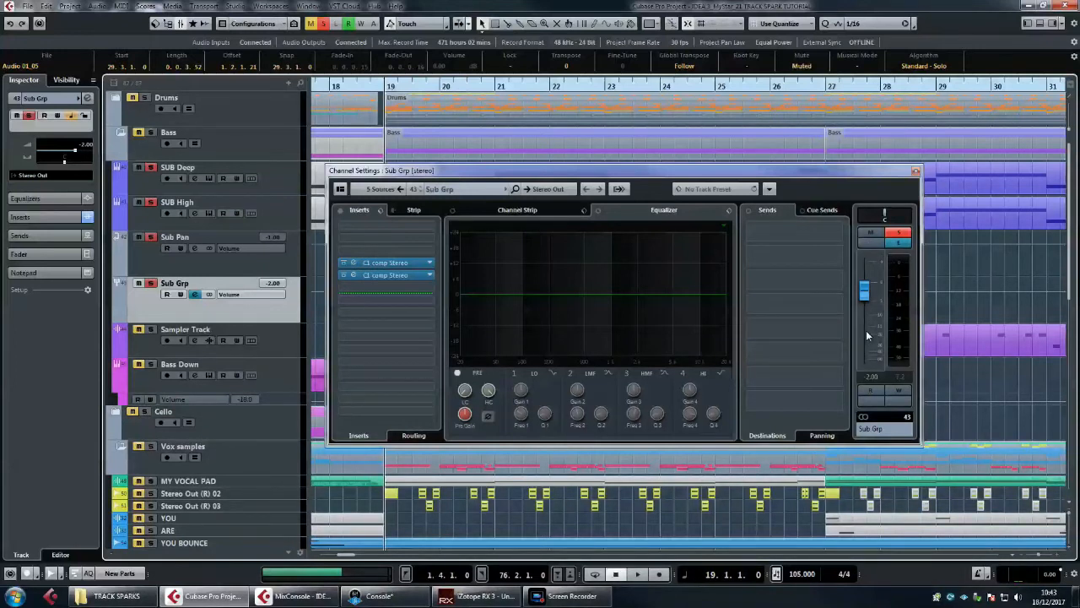
click(915, 170)
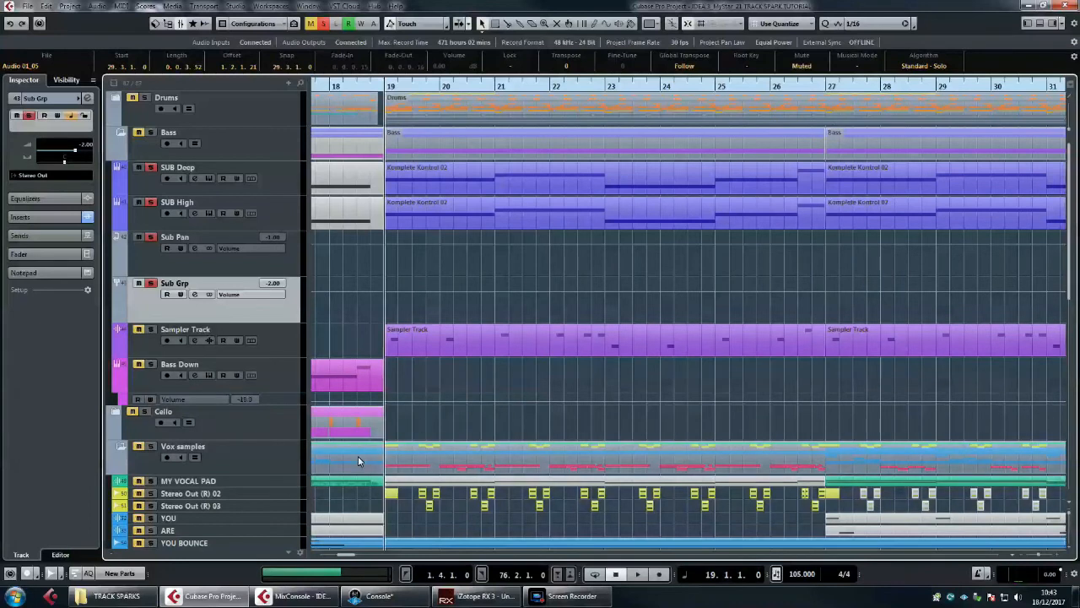
Step: Clear the solos, play the full mix from bar 19, and briefly select the Sampler Track part at bar 19
key(space)
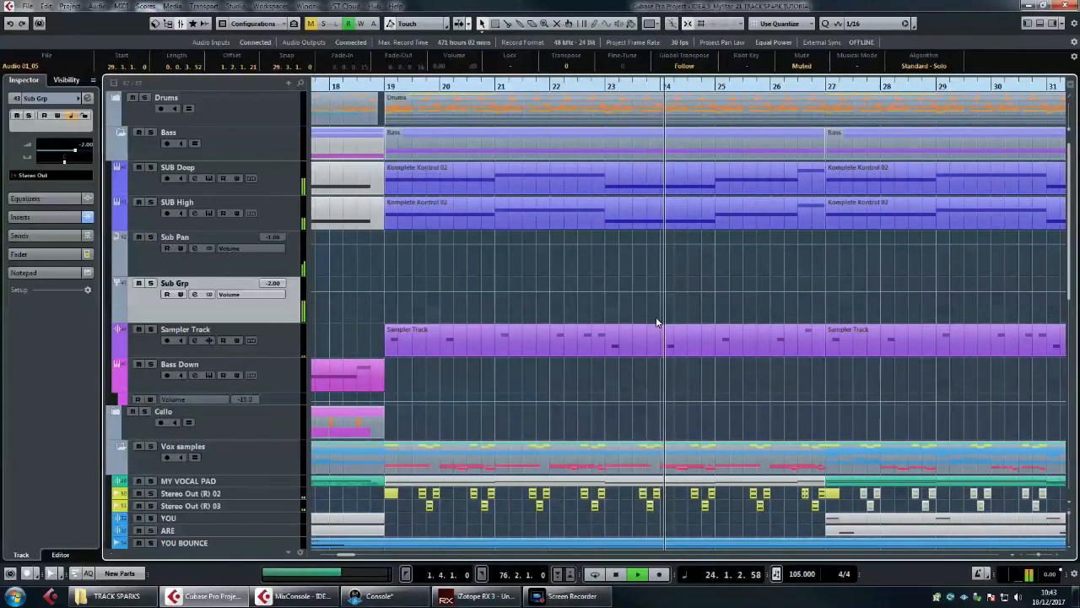
key(space)
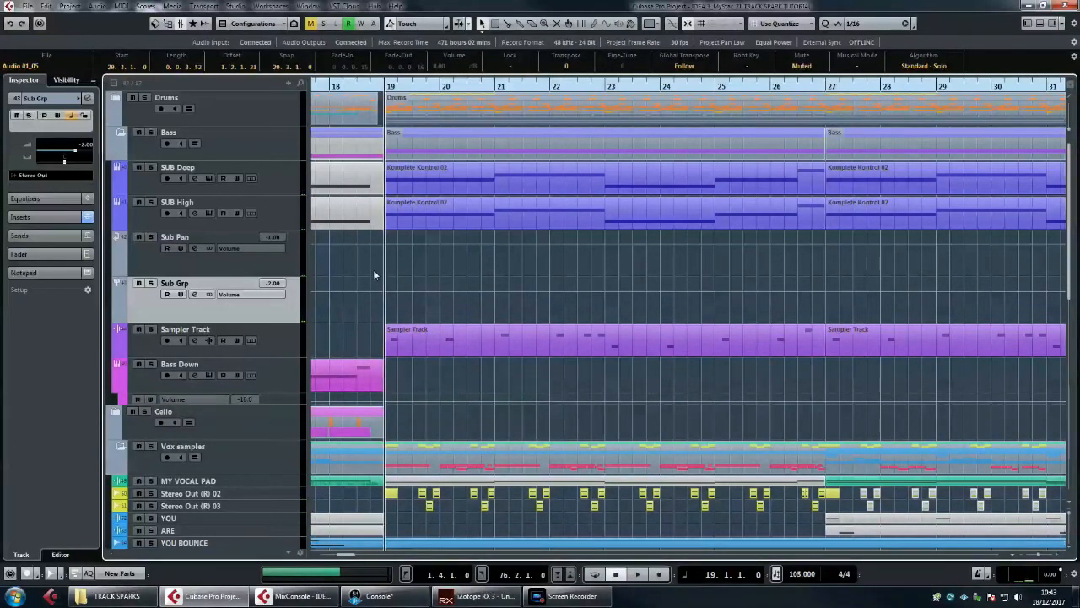
drag(375, 289, 775, 351)
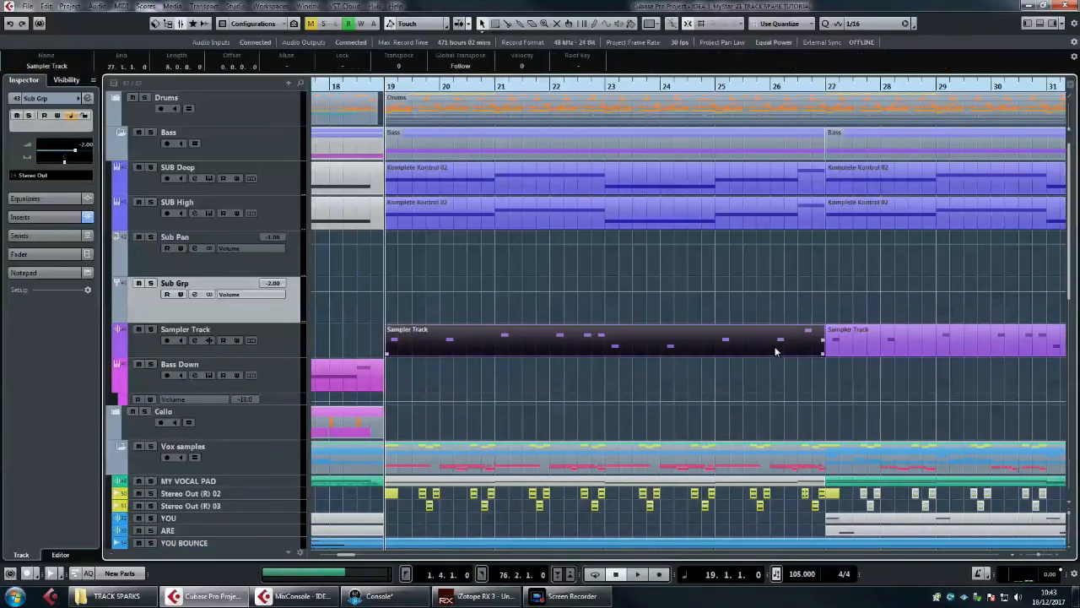
click(622, 277)
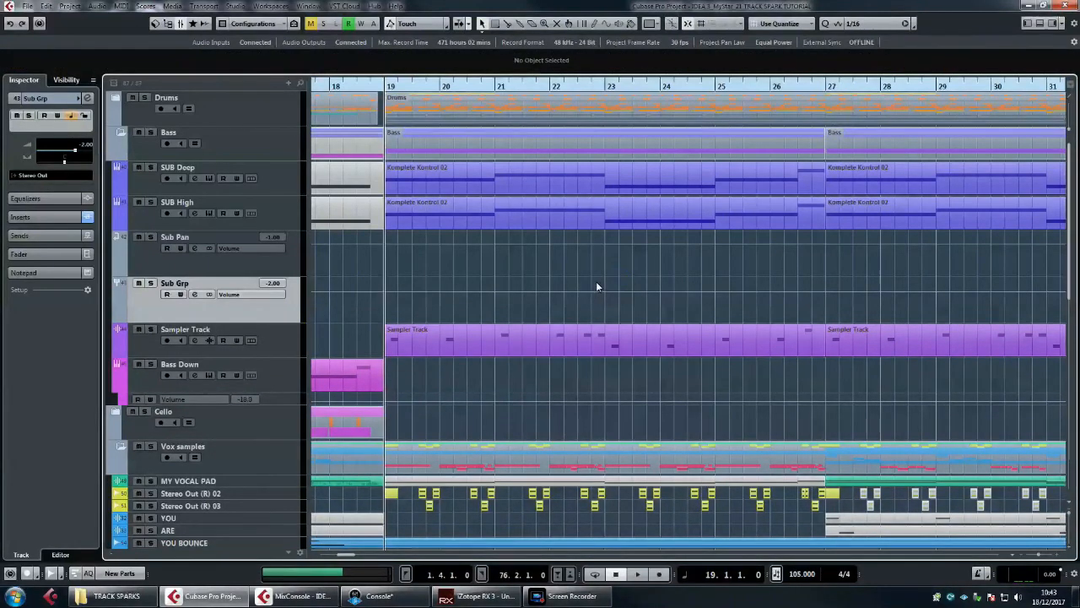